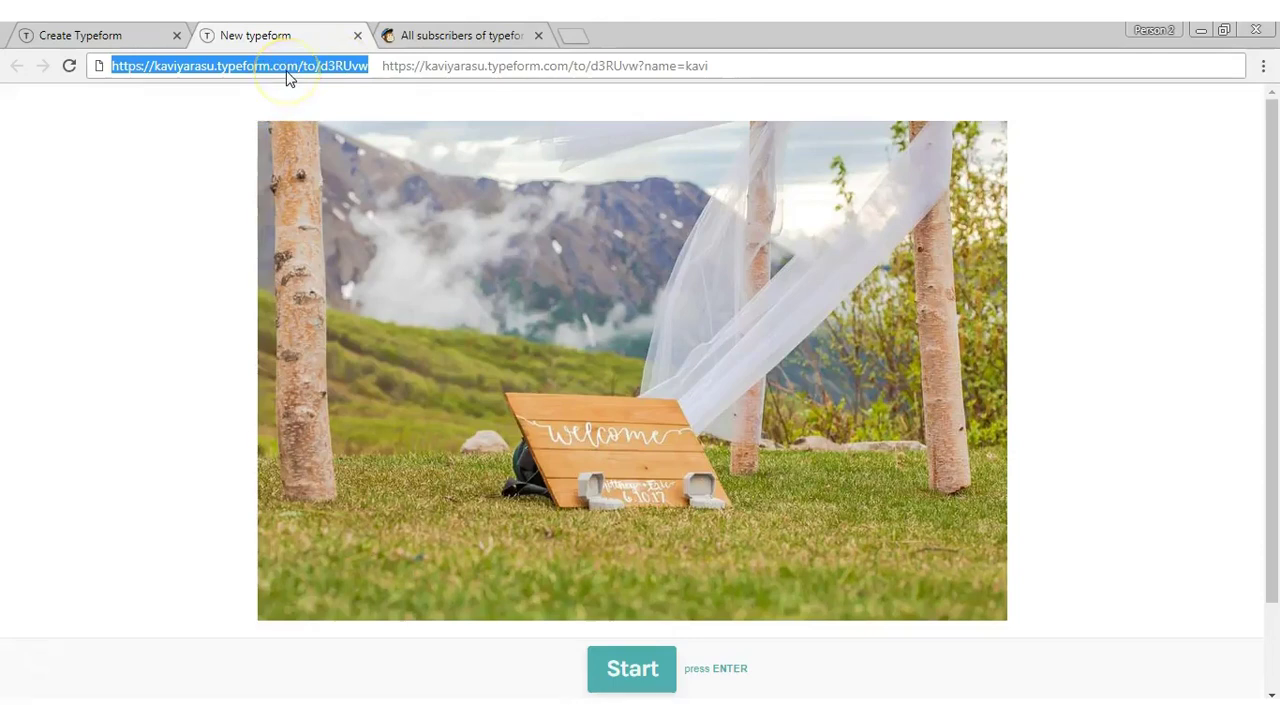
# Step: Switch from the Typeform form tab to the MailChimp Typeform List subscribers
pyautogui.hotkey('ctrl', 'Tab')
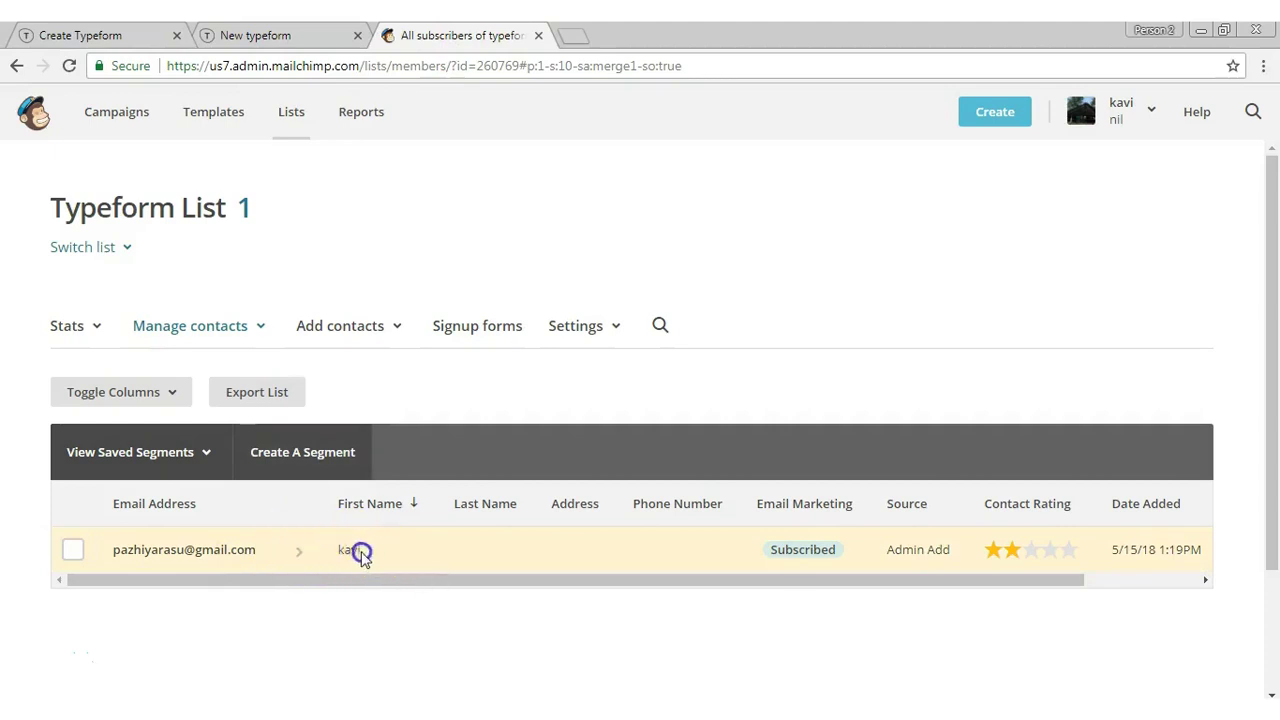
# Step: Select the lone subscriber's First Name cell in the Typeform List
pyautogui.moveTo(361, 551); pyautogui.dragTo(337, 552)
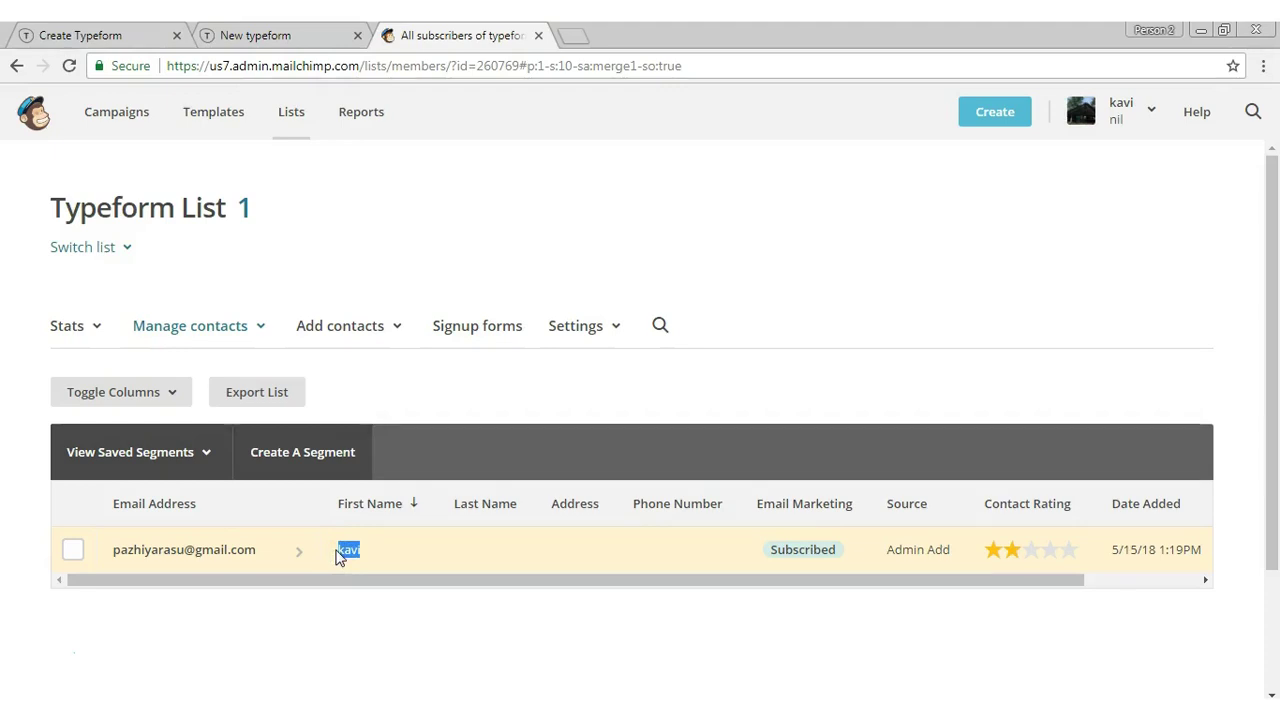
# Step: In the New typeform tab, select the form URL carrying the ?name= parameter
pyautogui.click(308, 33)
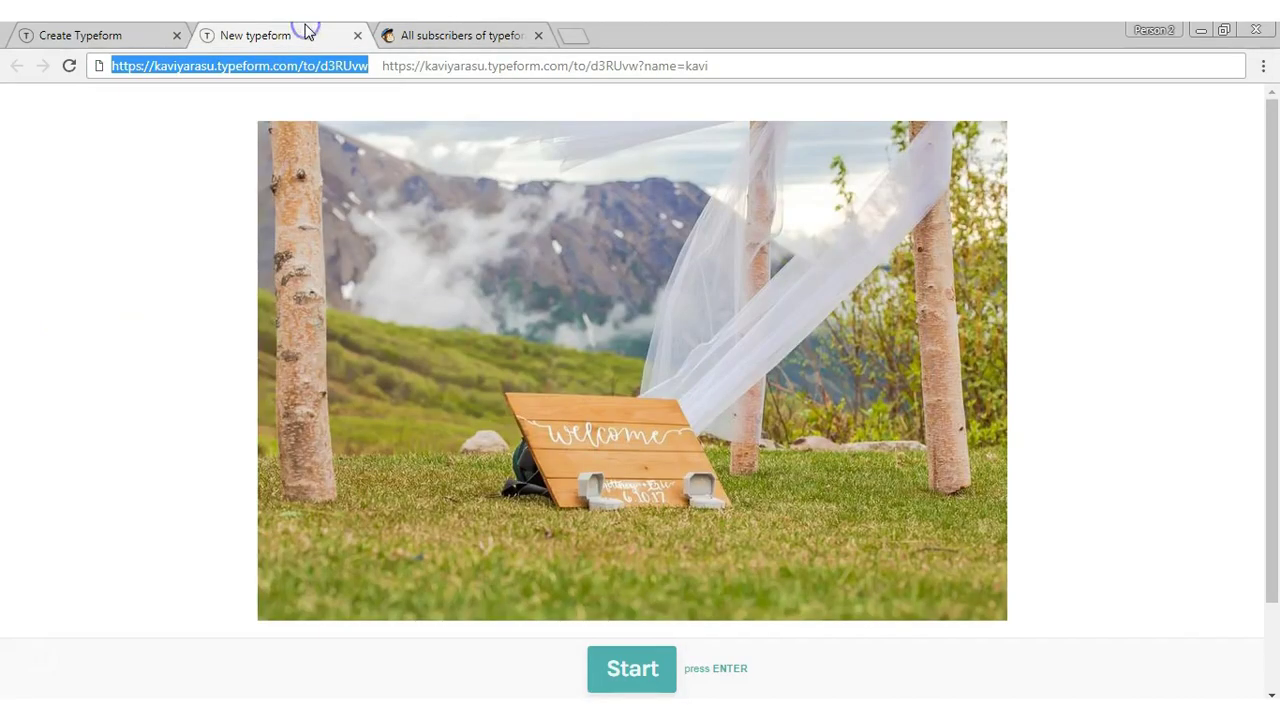
pyautogui.click(366, 65)
pyautogui.moveTo(383, 68); pyautogui.dragTo(772, 57)
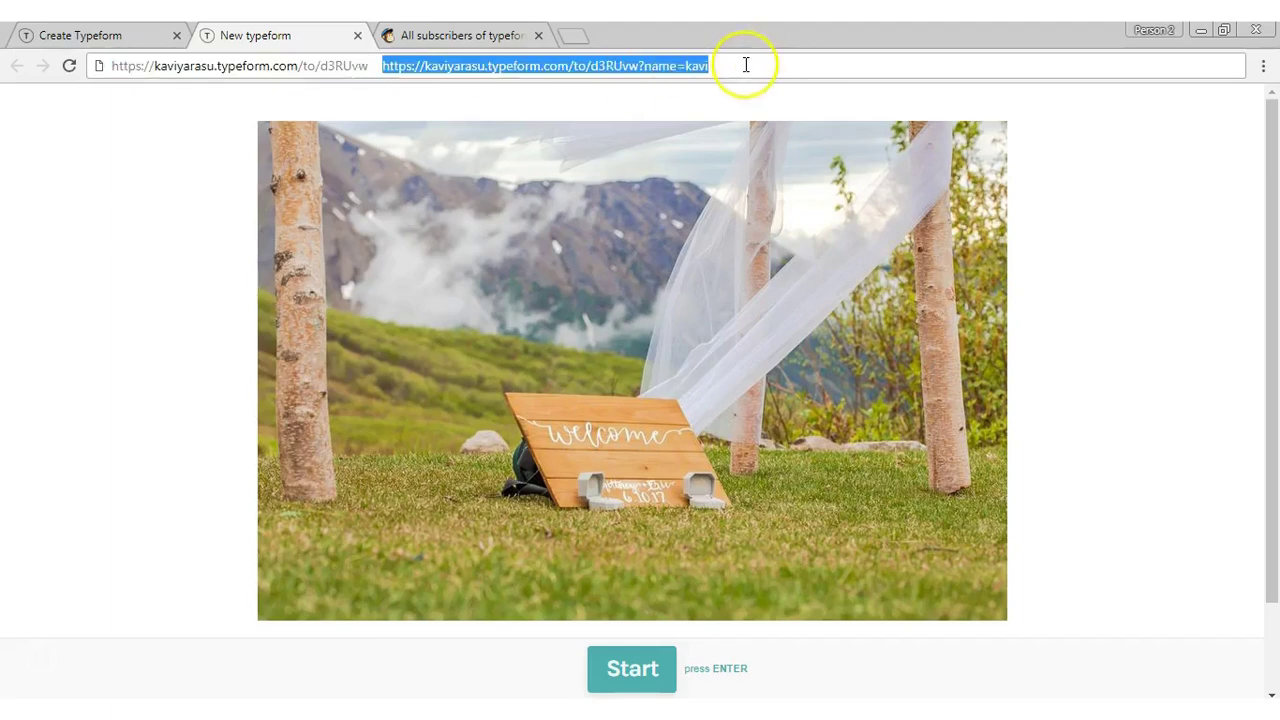
pyautogui.click(746, 64)
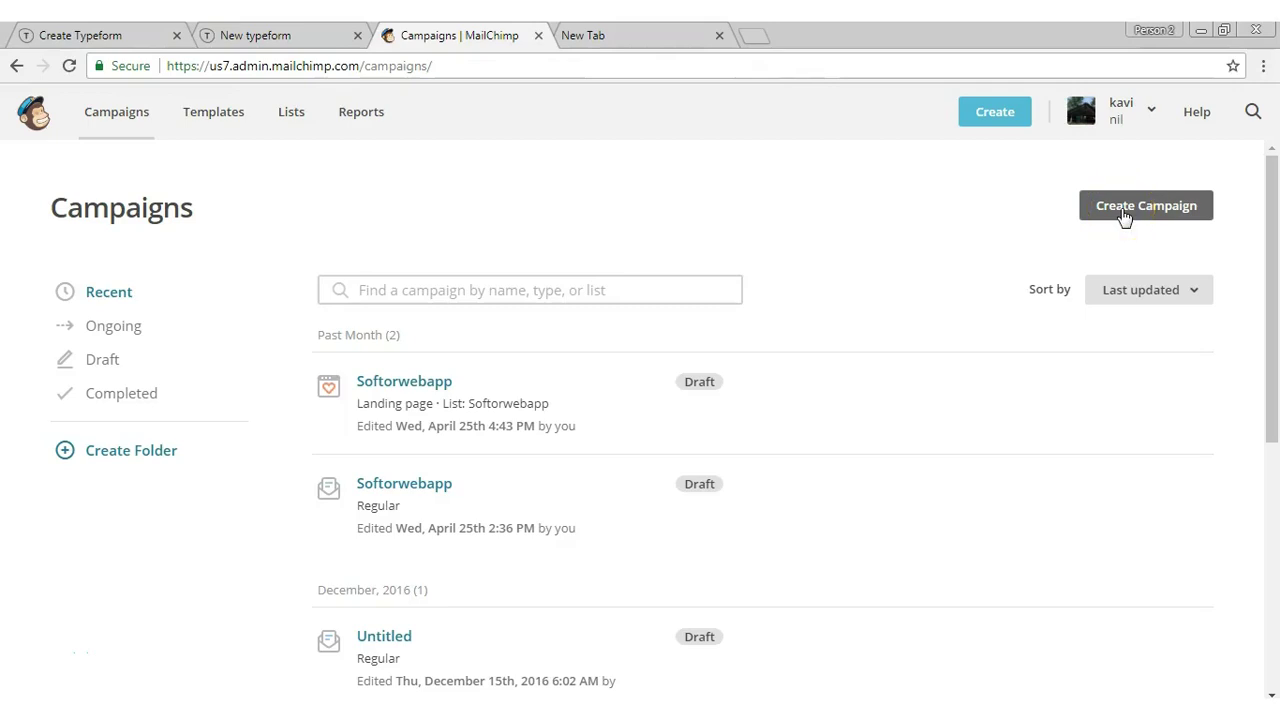
# Step: Create a regular email campaign named 'check-typeform' and begin setting it up
pyautogui.click(1124, 212)
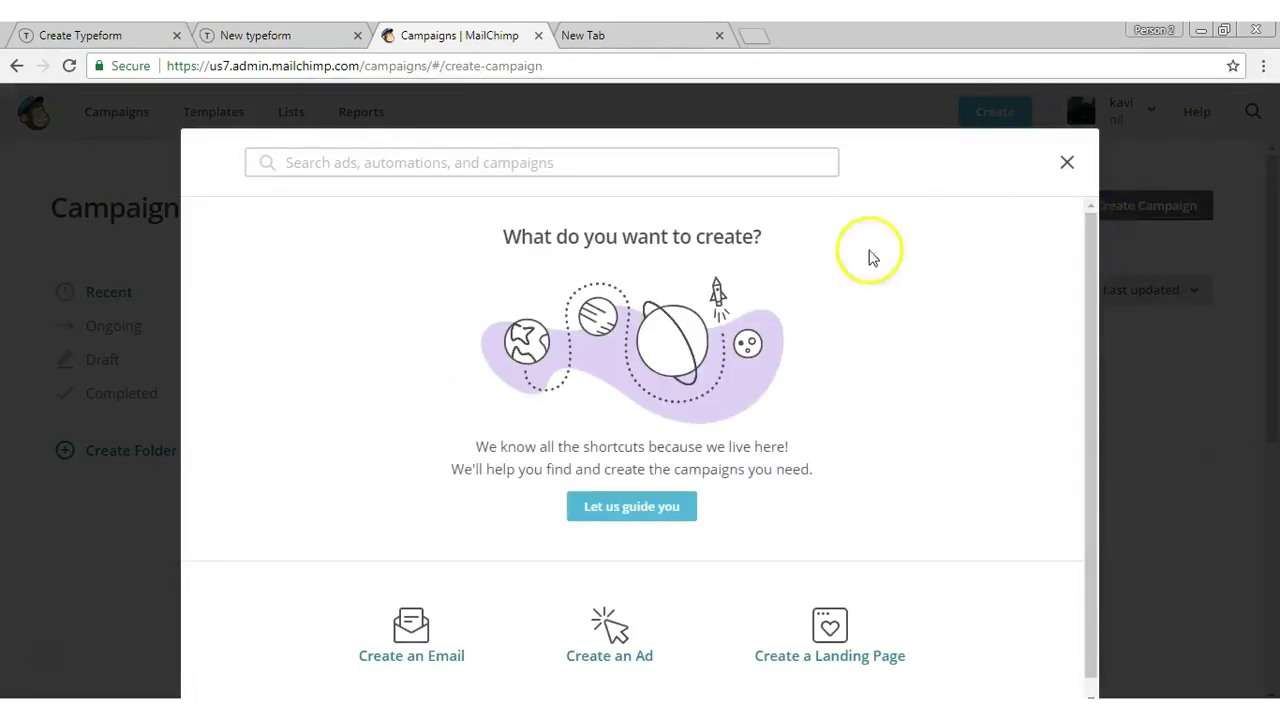
pyautogui.click(424, 625)
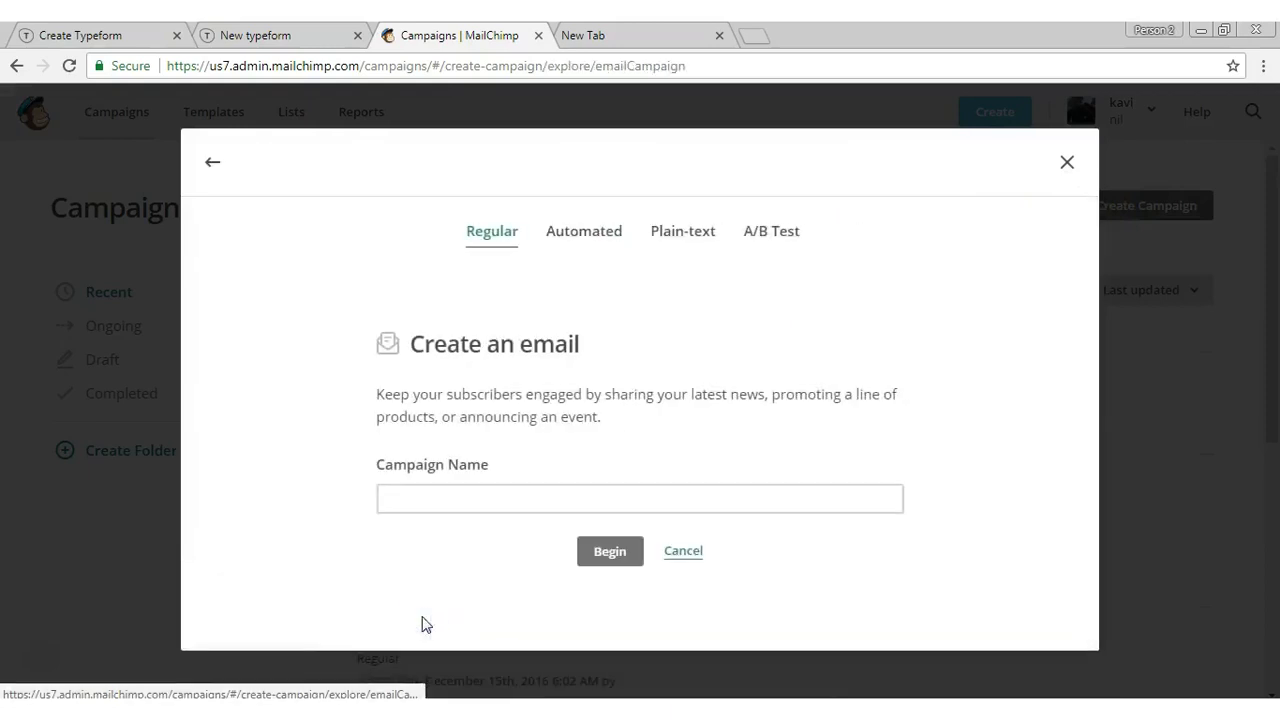
pyautogui.click(531, 495)
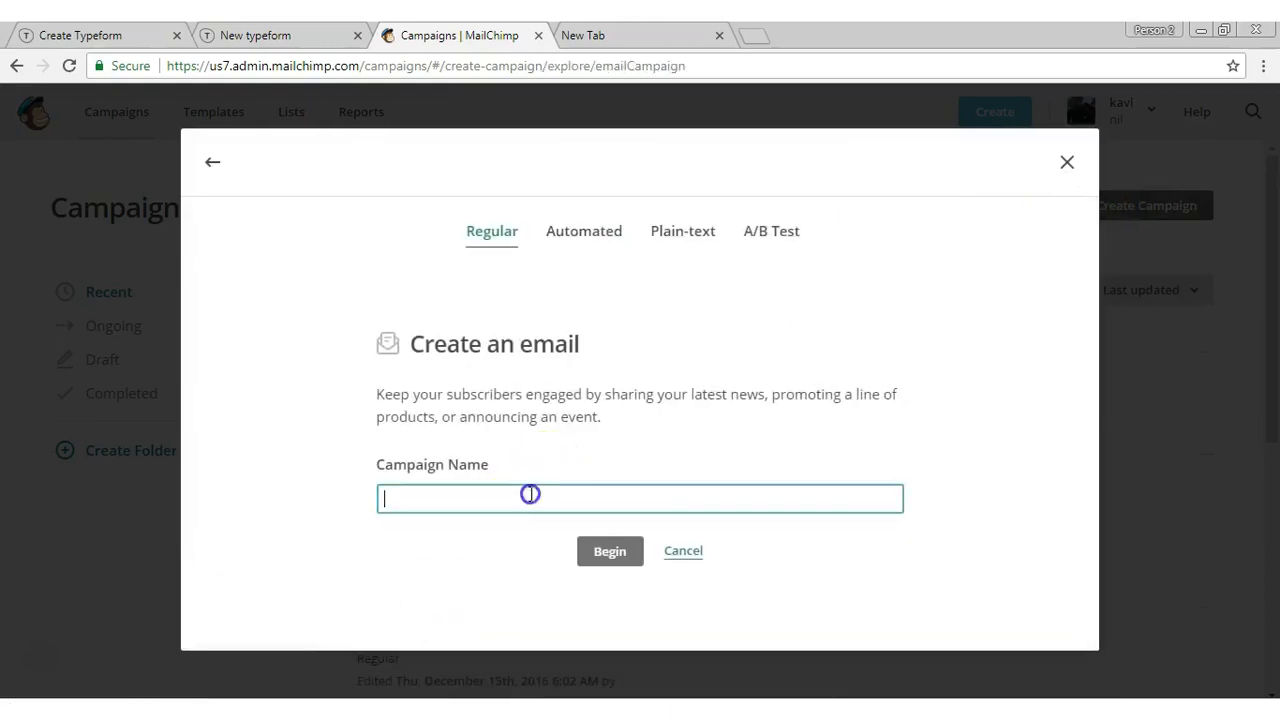
pyautogui.click(527, 493)
pyautogui.click(525, 523)
pyautogui.click(603, 555)
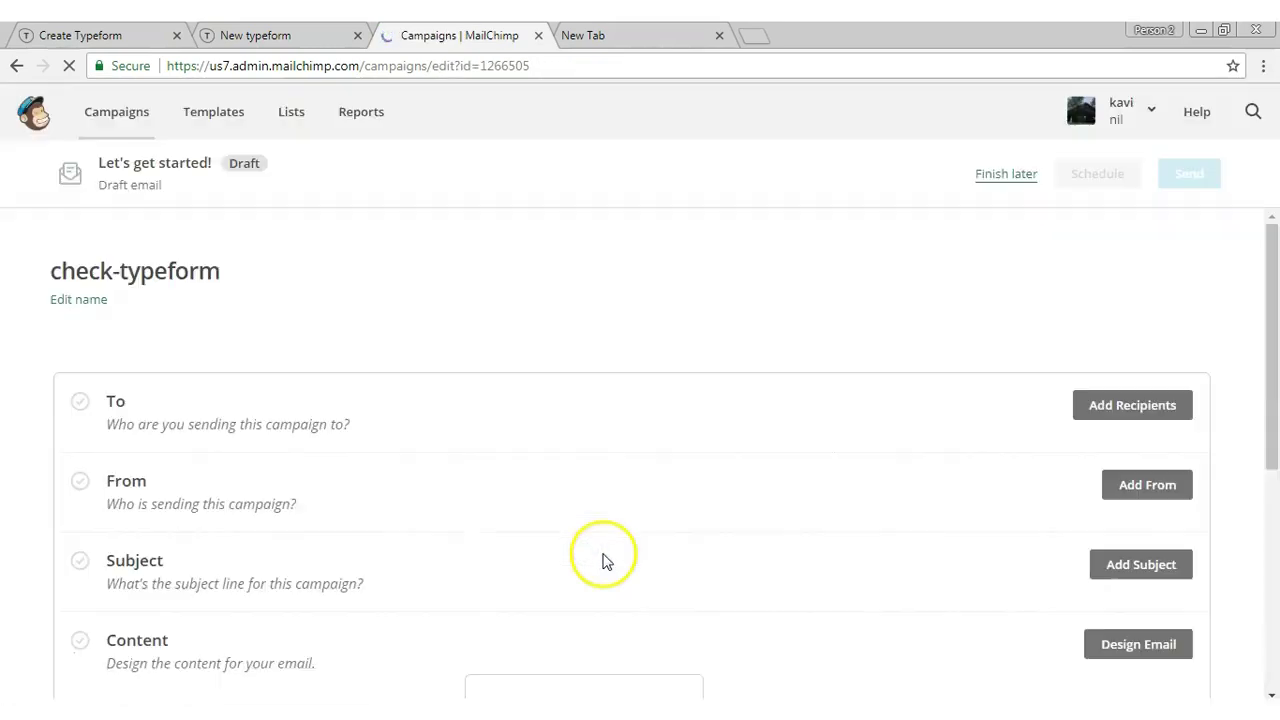
# Step: Send to typeform list with the To field personalized by *|FNAME|*, and save
pyautogui.click(1106, 414)
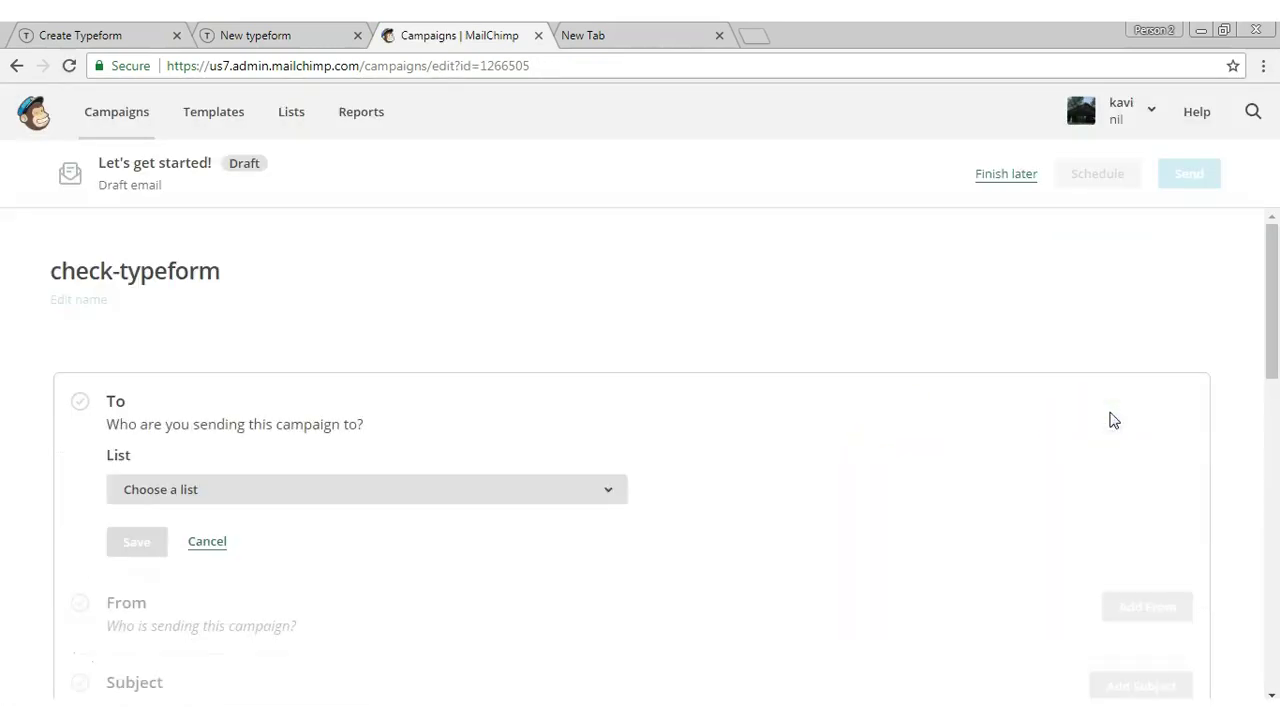
pyautogui.click(495, 493)
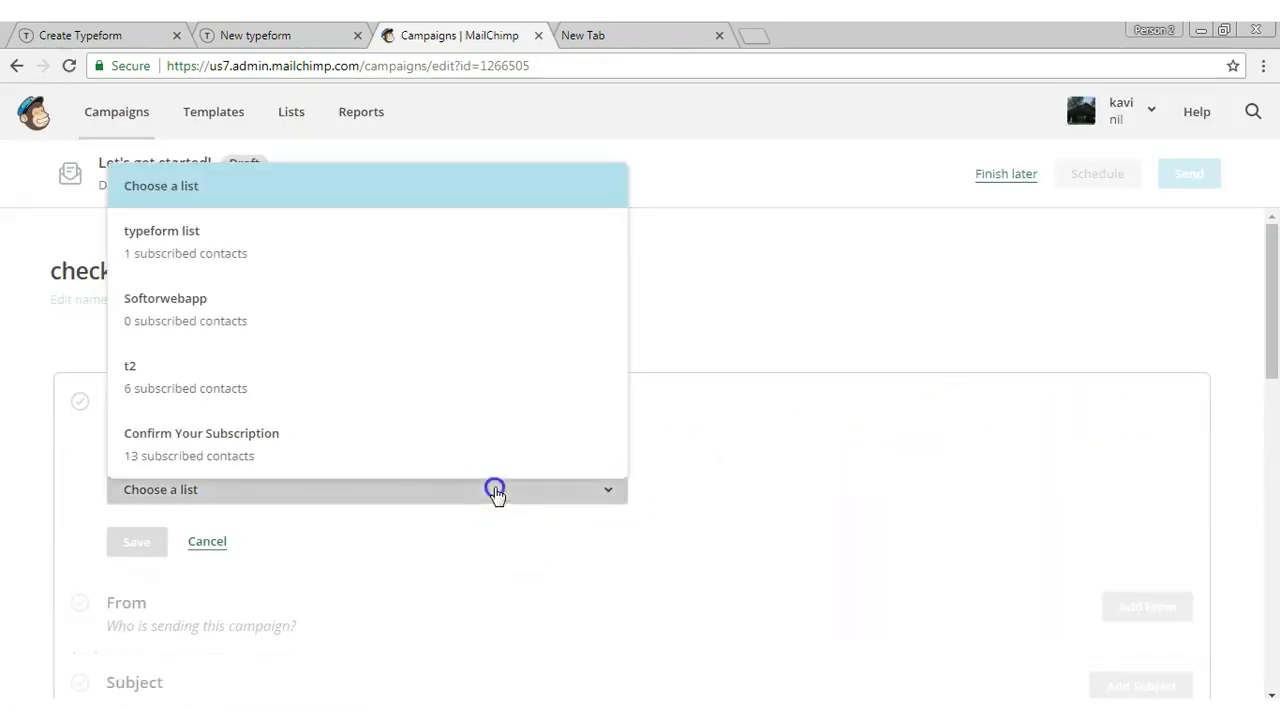
pyautogui.click(392, 259)
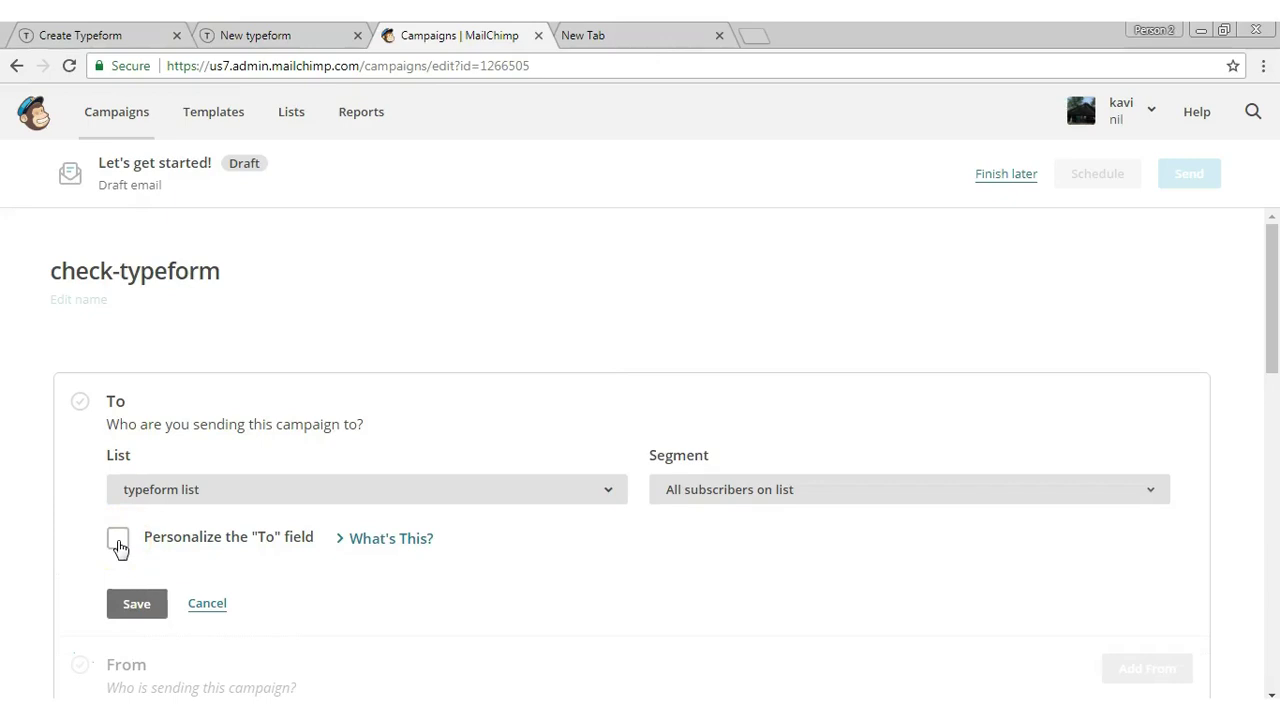
pyautogui.click(118, 540)
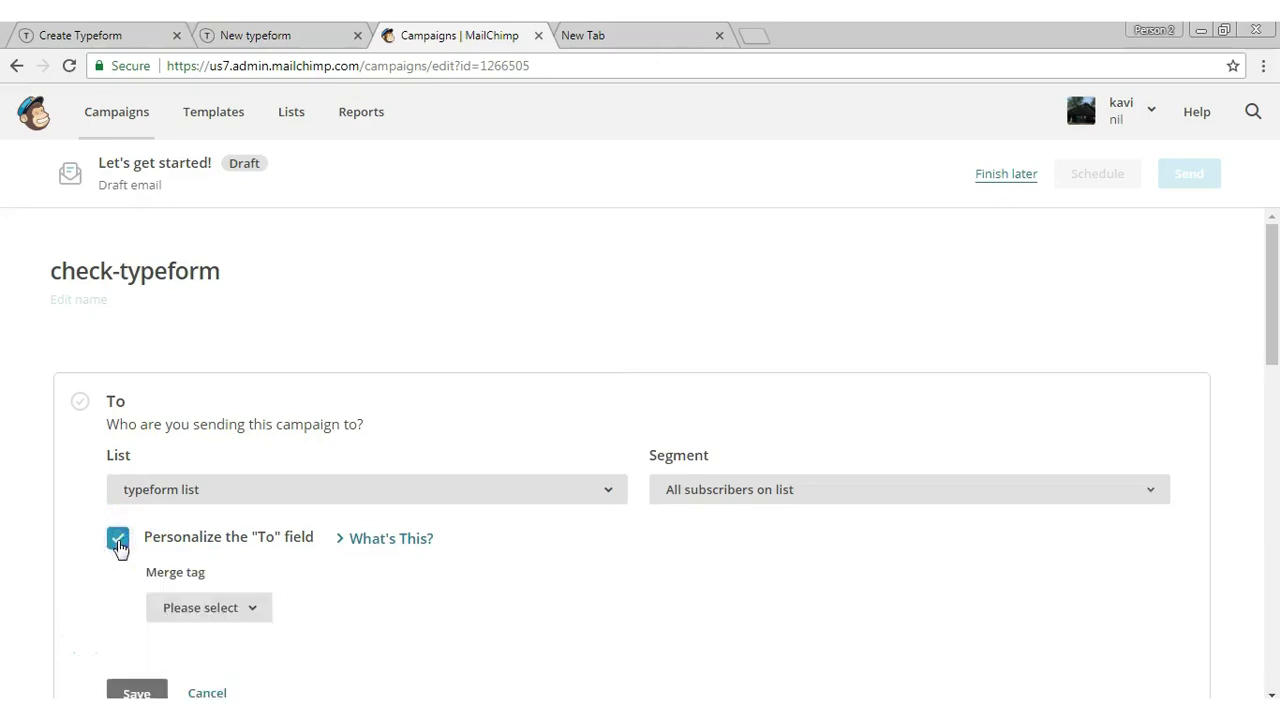
pyautogui.click(247, 616)
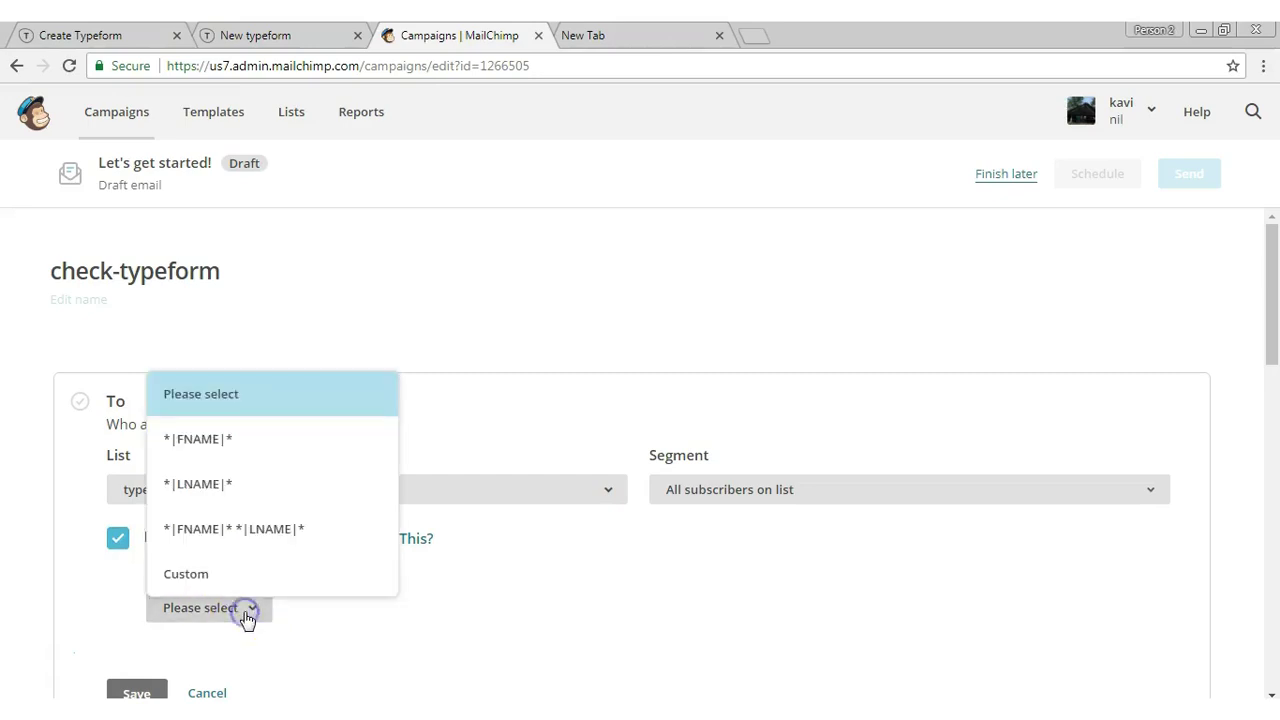
pyautogui.click(281, 451)
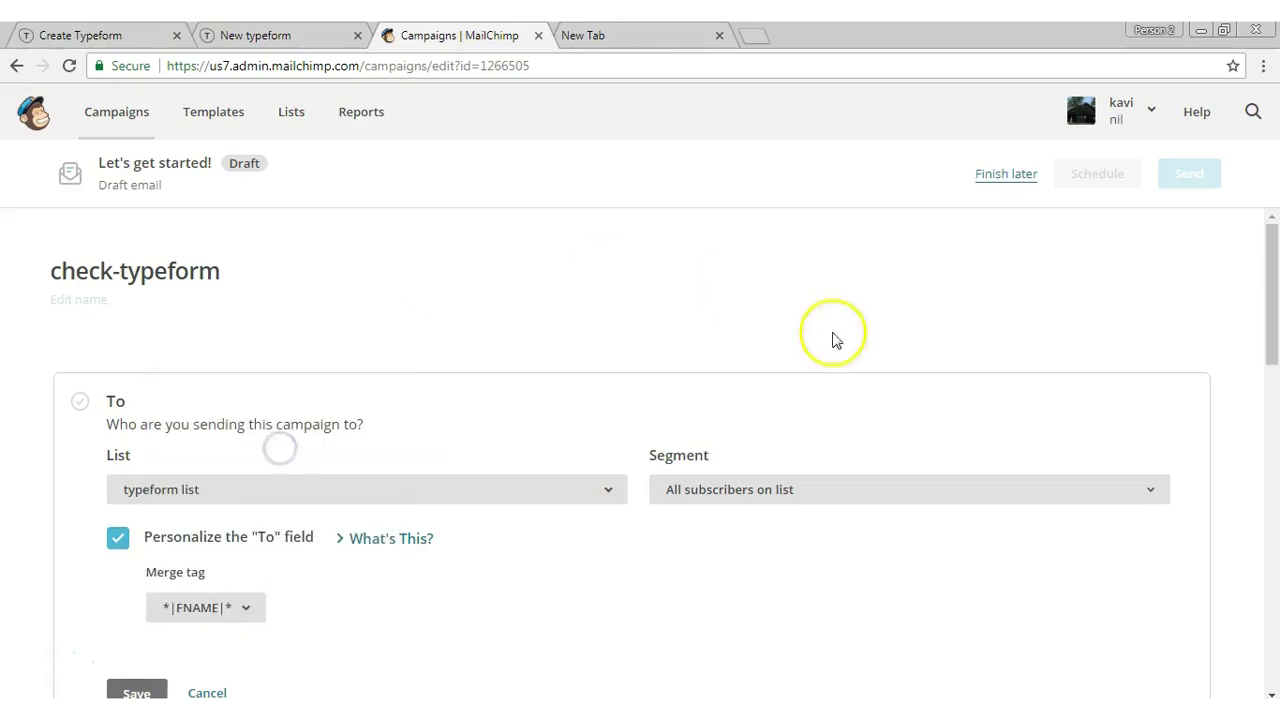
pyautogui.moveTo(1277, 276); pyautogui.dragTo(1277, 328)
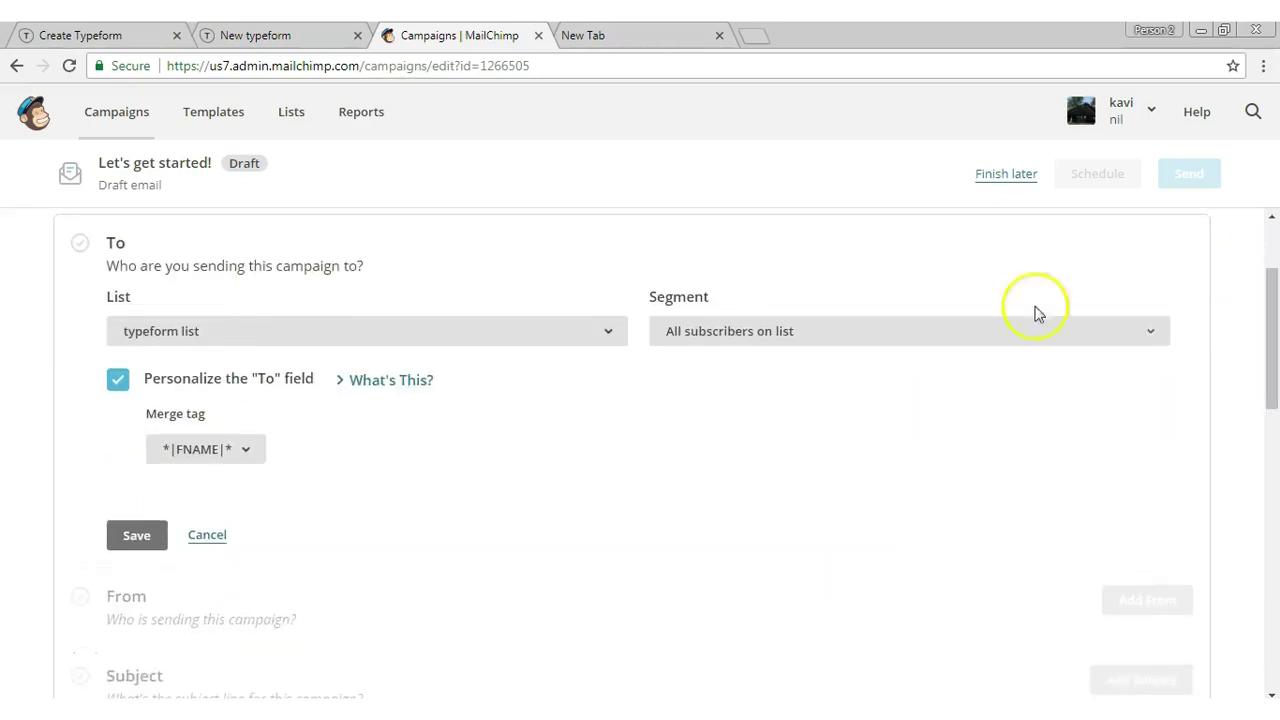
pyautogui.click(140, 536)
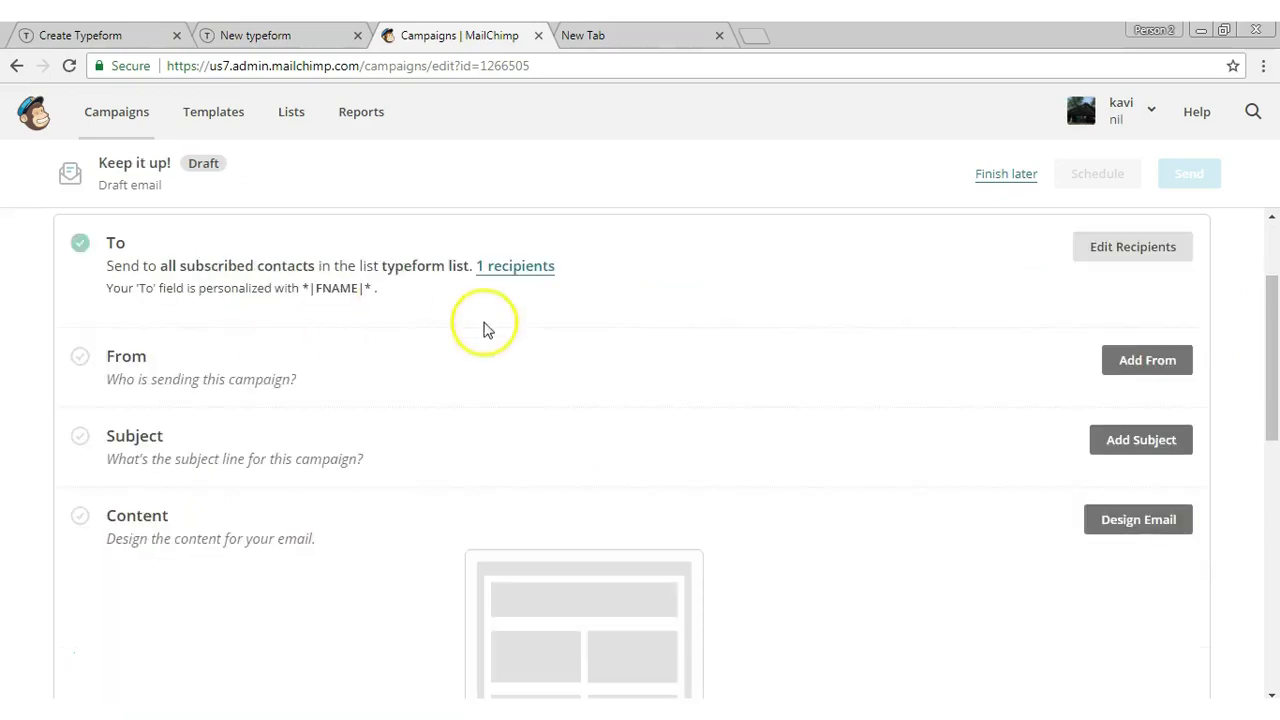
# Step: Save the campaign's From details, keeping the existing sender name and email
pyautogui.click(1152, 362)
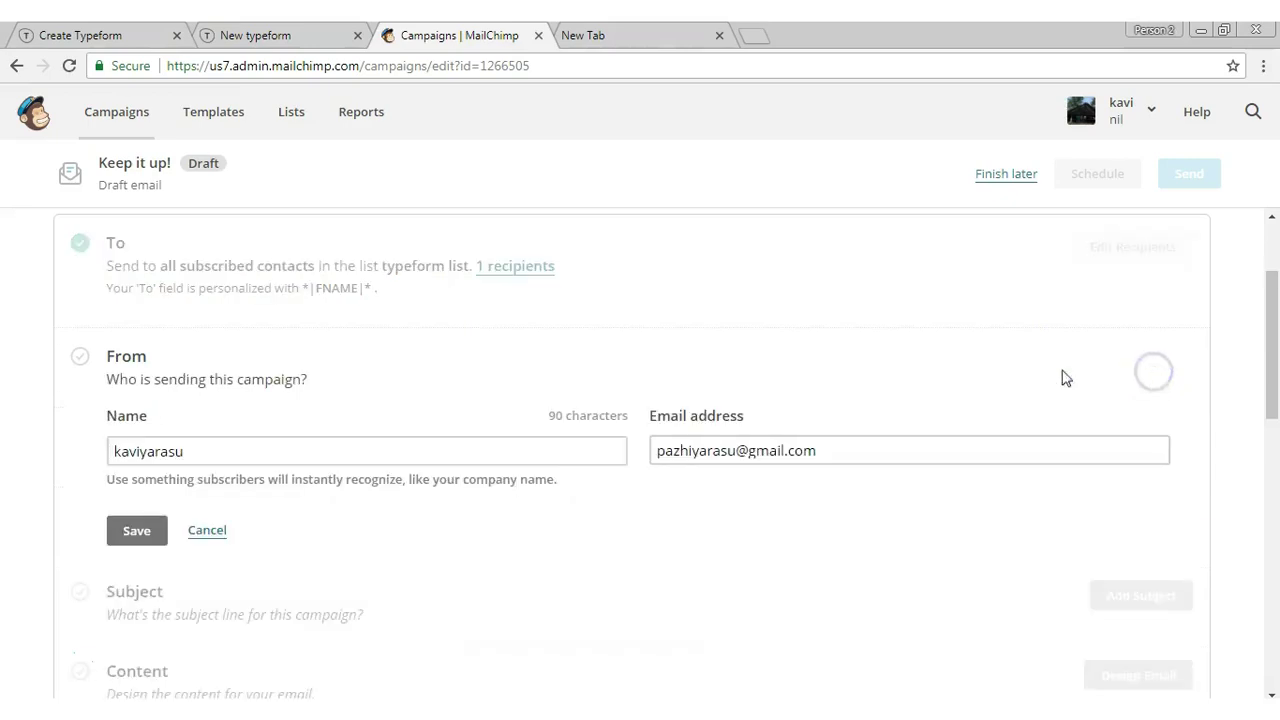
pyautogui.click(275, 458)
pyautogui.click(589, 477)
pyautogui.click(589, 457)
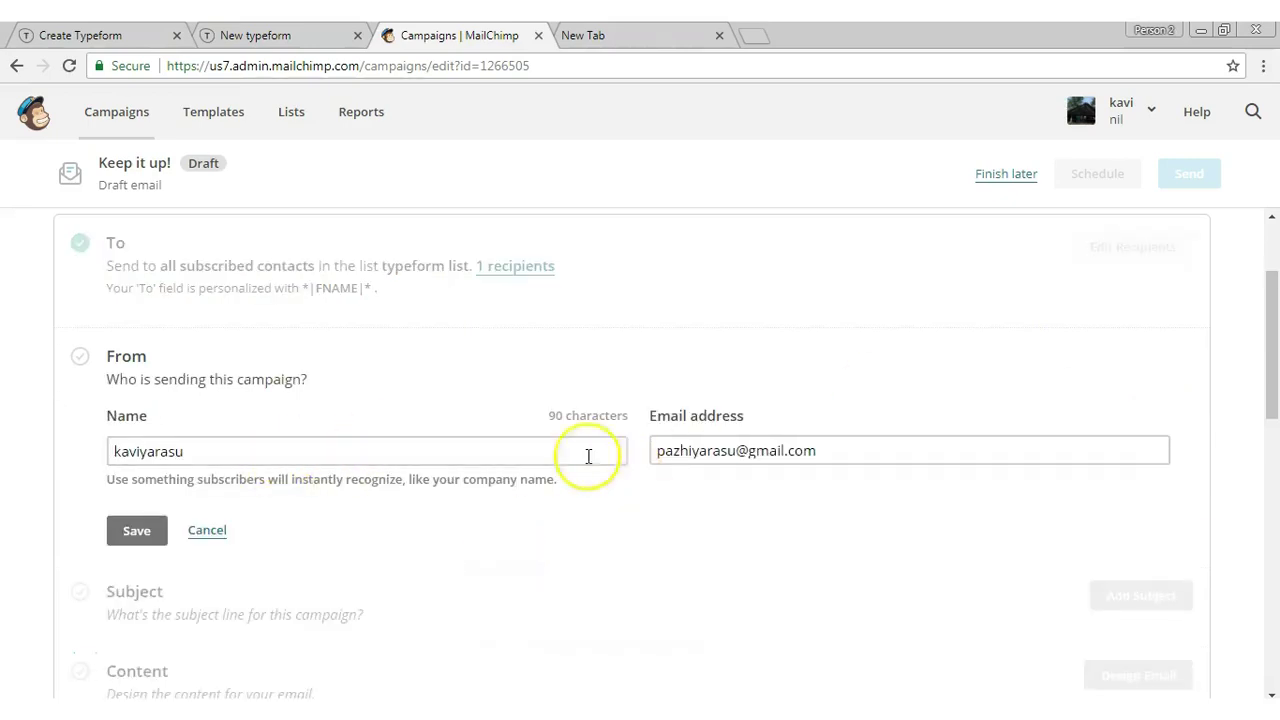
pyautogui.click(131, 533)
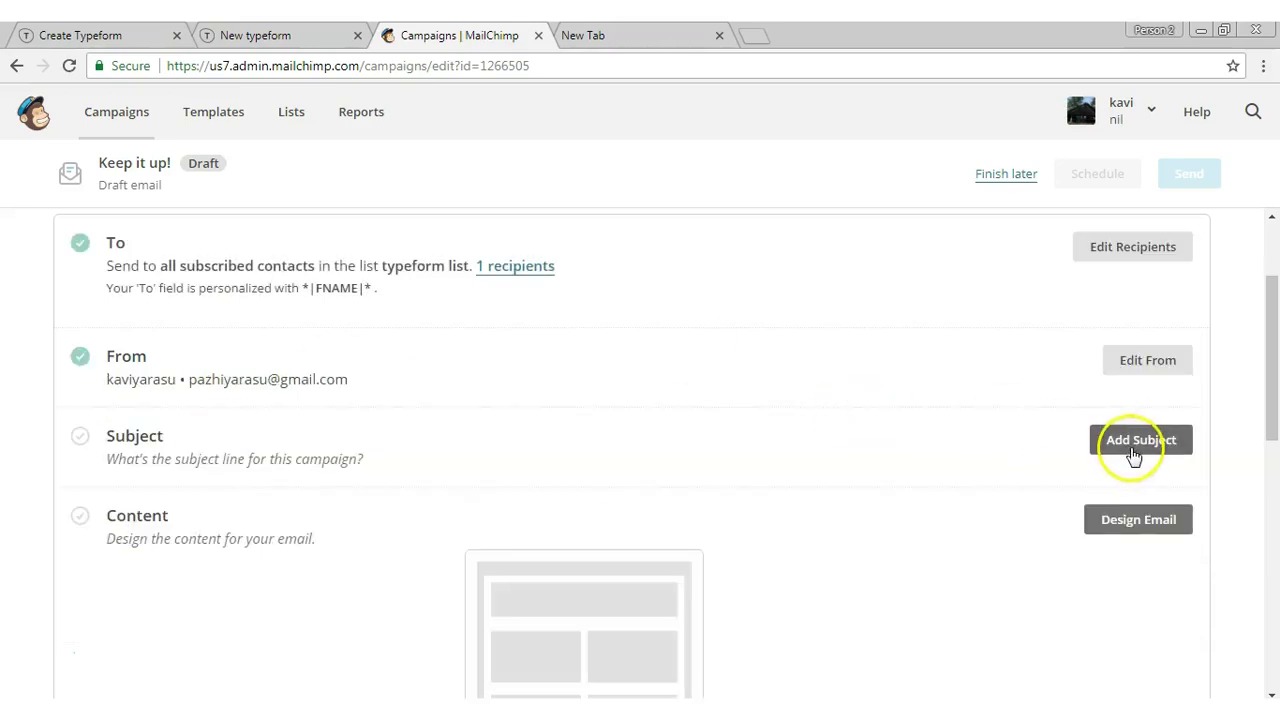
# Step: Set the subject line to 'typeform checking'
pyautogui.click(1133, 455)
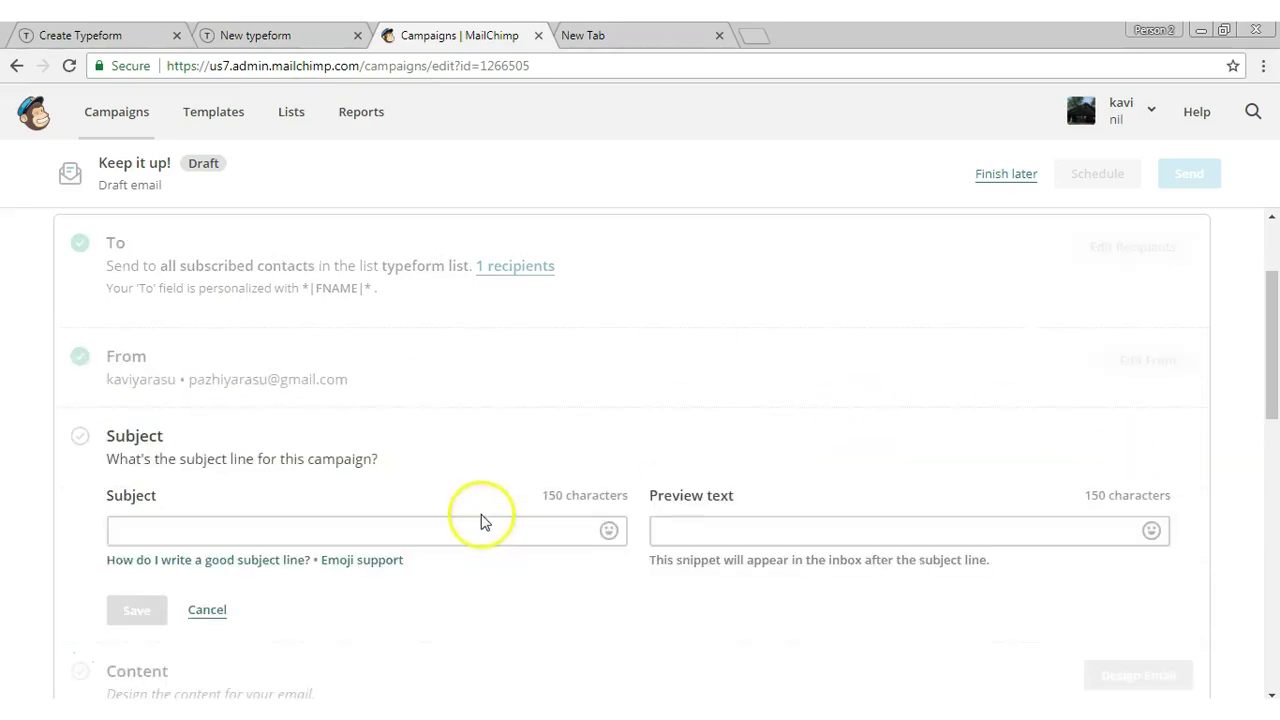
pyautogui.click(481, 524)
pyautogui.write('typeform checking')
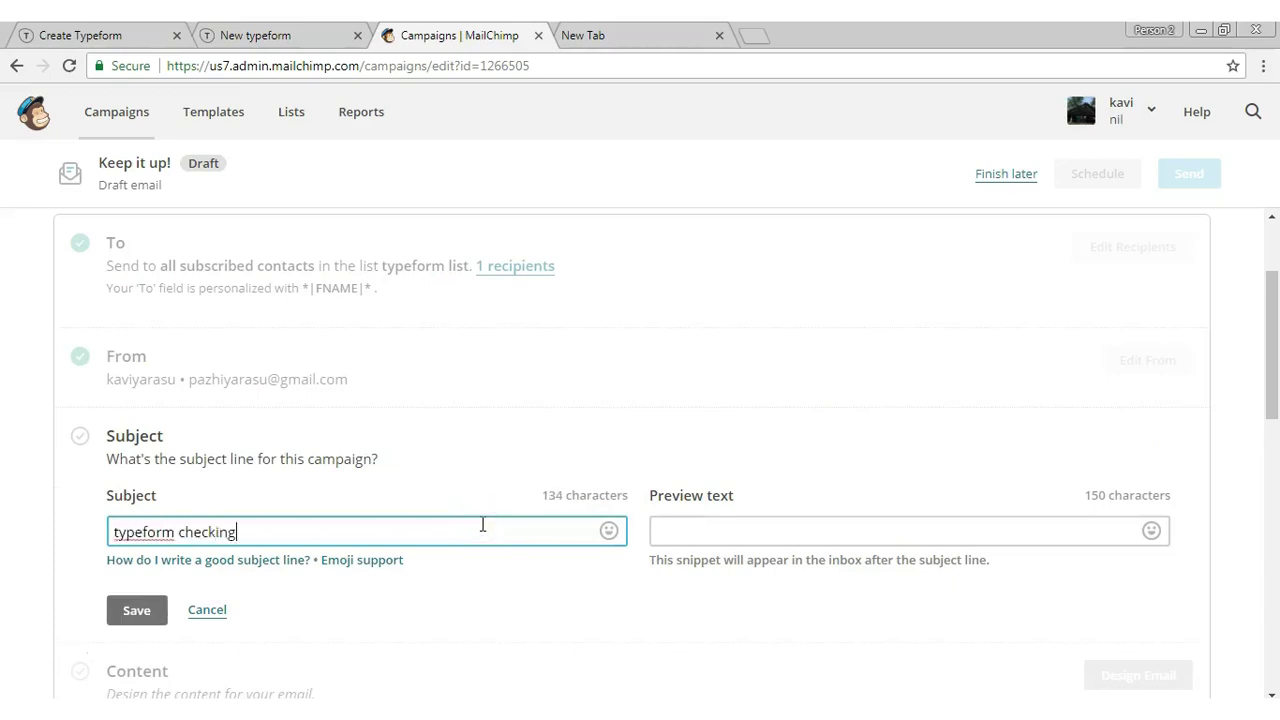
pyautogui.click(135, 632)
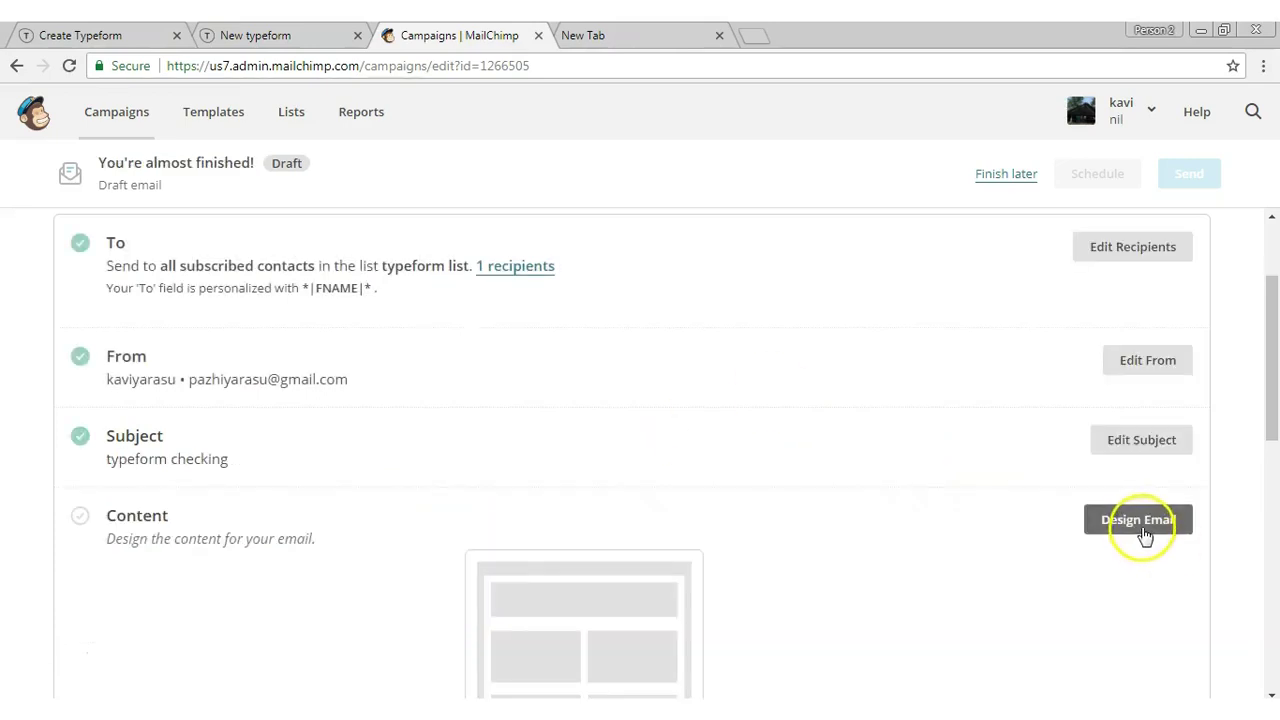
# Step: Design the email with the Simple Text template and delete its footer block
pyautogui.click(1143, 530)
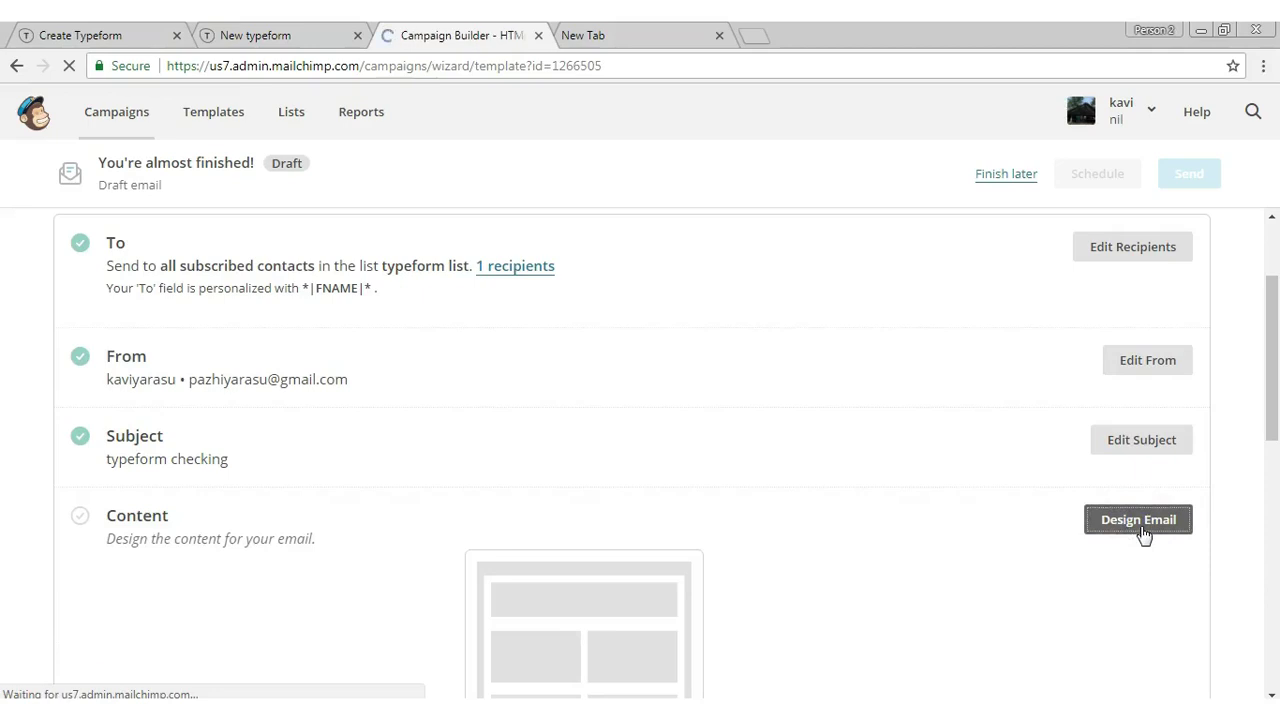
pyautogui.scroll(-5, 1234, 457)
pyautogui.click(837, 578)
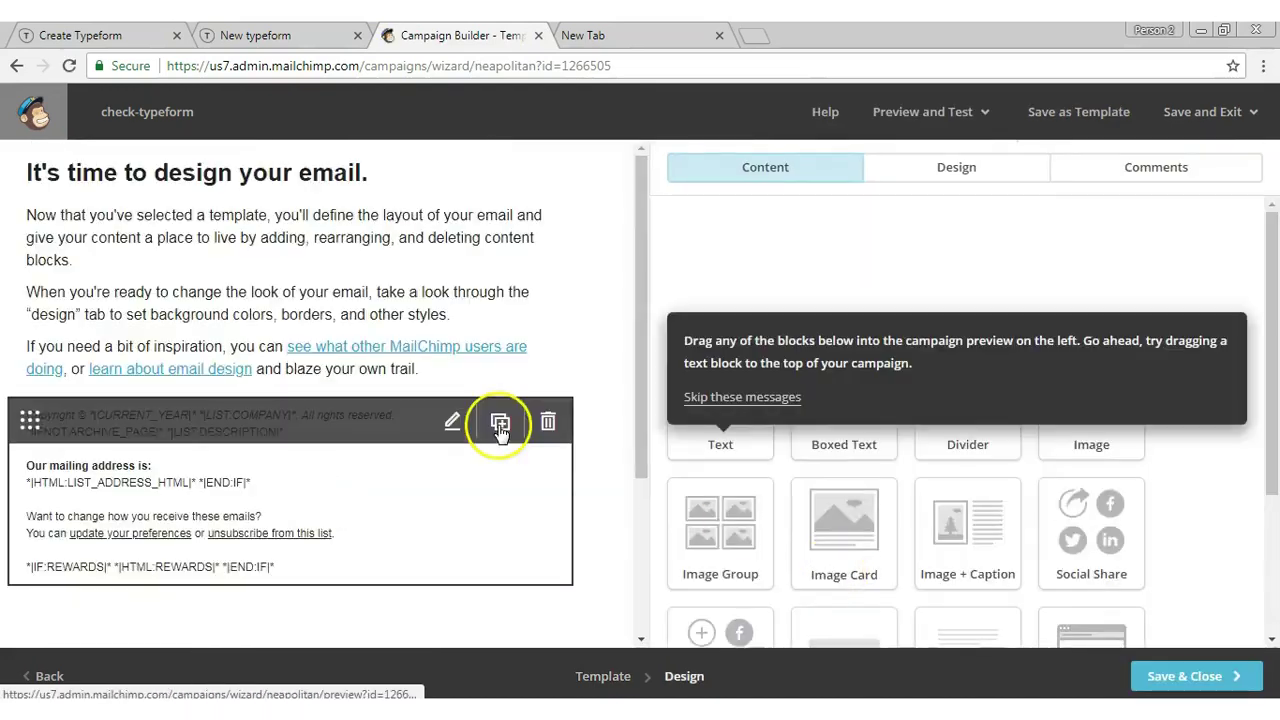
pyautogui.click(558, 425)
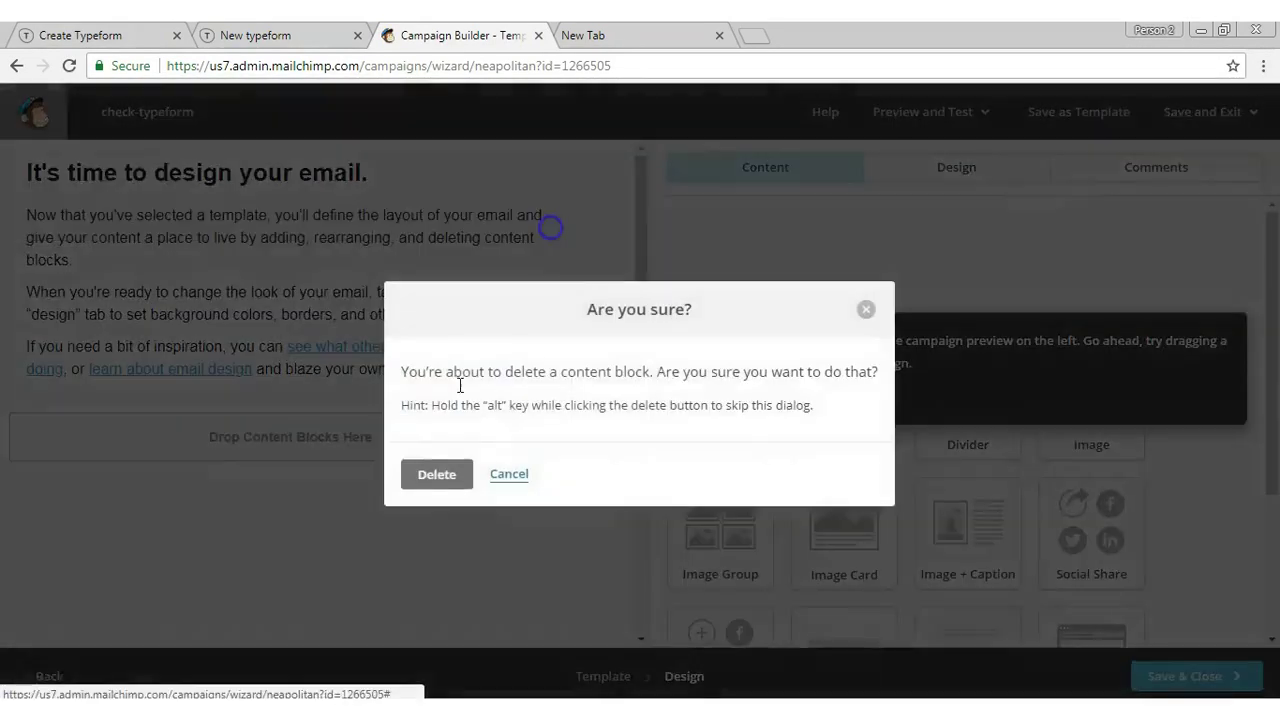
pyautogui.click(434, 474)
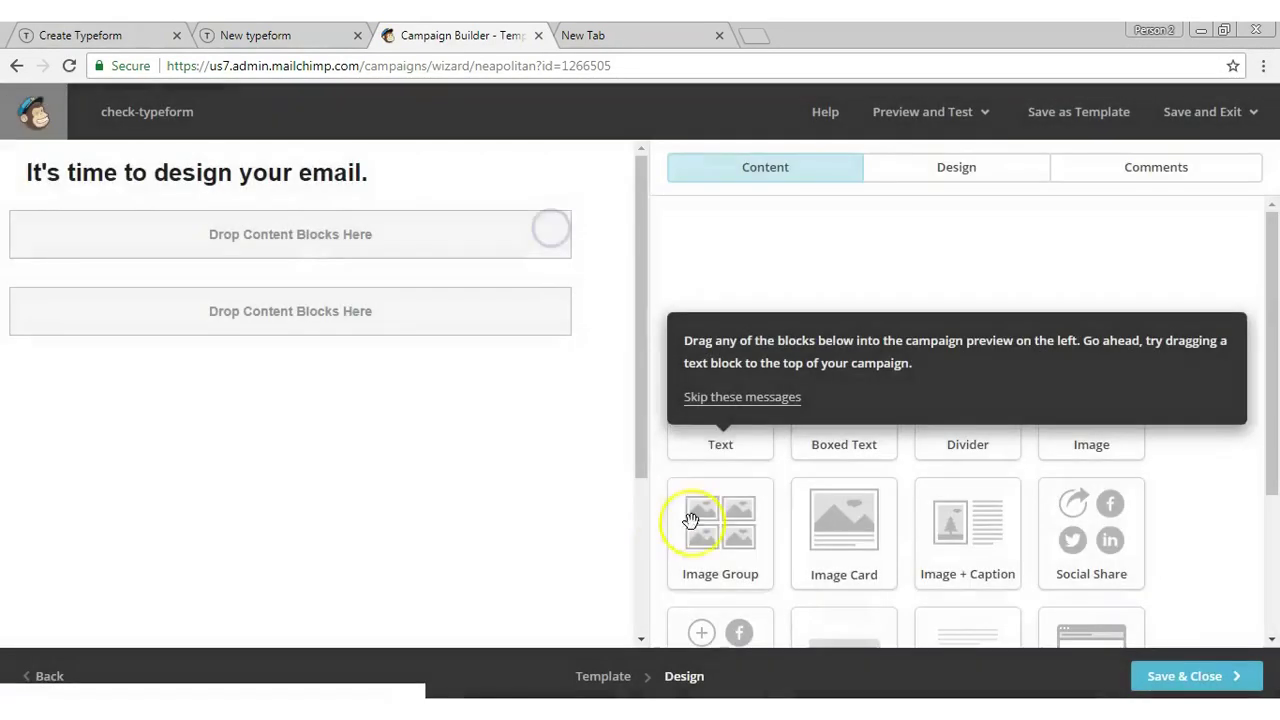
# Step: Add a Text block and paste the greeting asking readers to fill the form
pyautogui.moveTo(720, 444); pyautogui.dragTo(316, 262)
pyautogui.hotkey('ctrl', 'Tab')
pyautogui.click(557, 70)
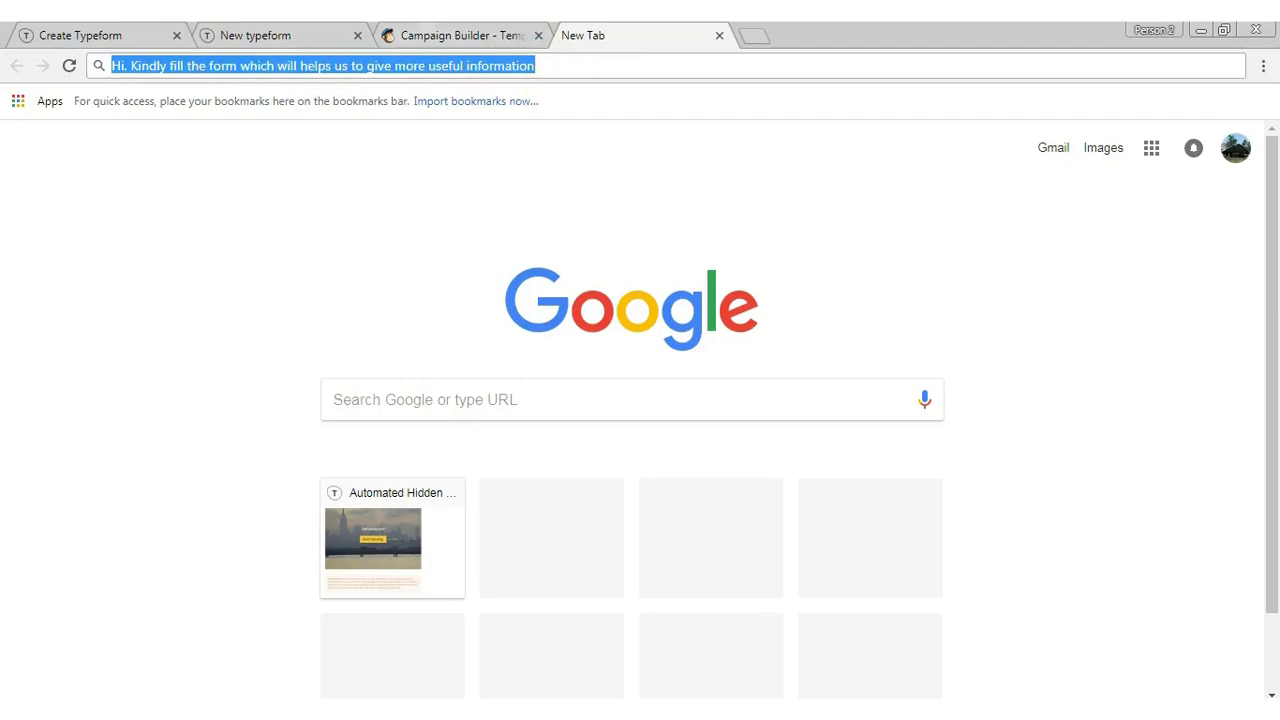
pyautogui.hotkey('ctrl', 'shift', 'Tab')
pyautogui.hotkey('ctrl', 'a')
pyautogui.write('Hi.  Kindly fill the form which will helps us to give more useful information')
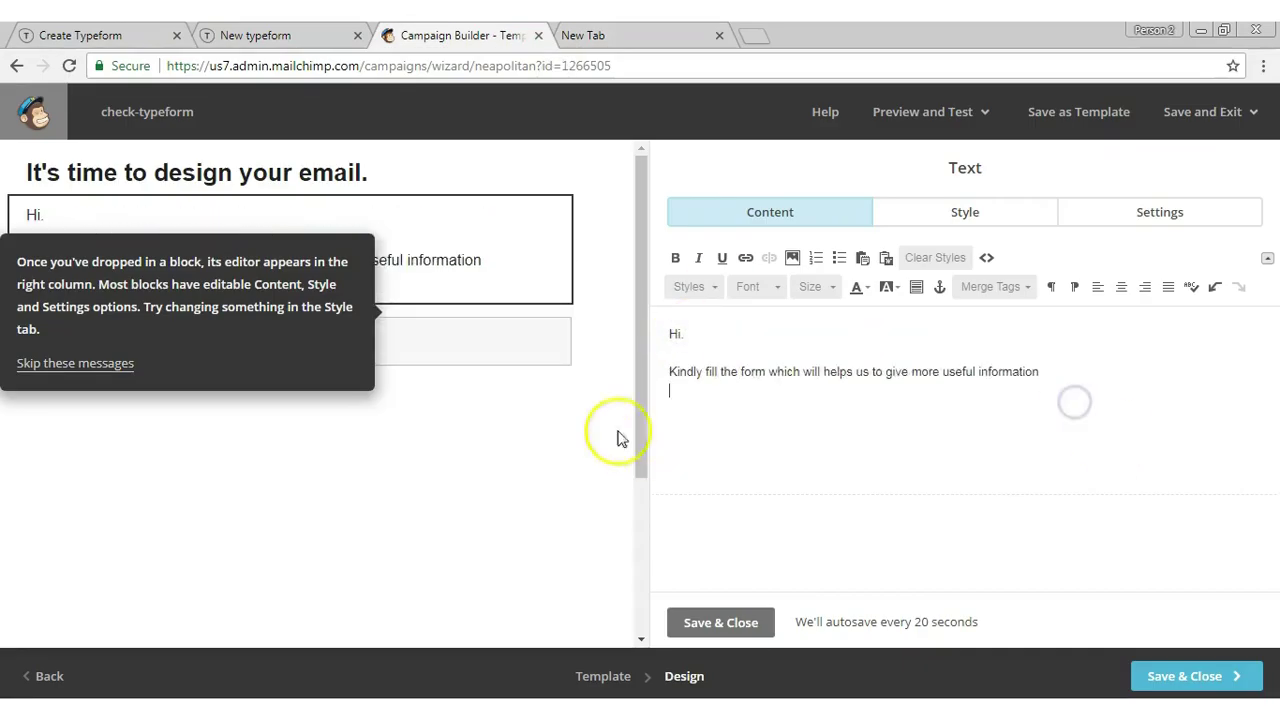
pyautogui.click(270, 35)
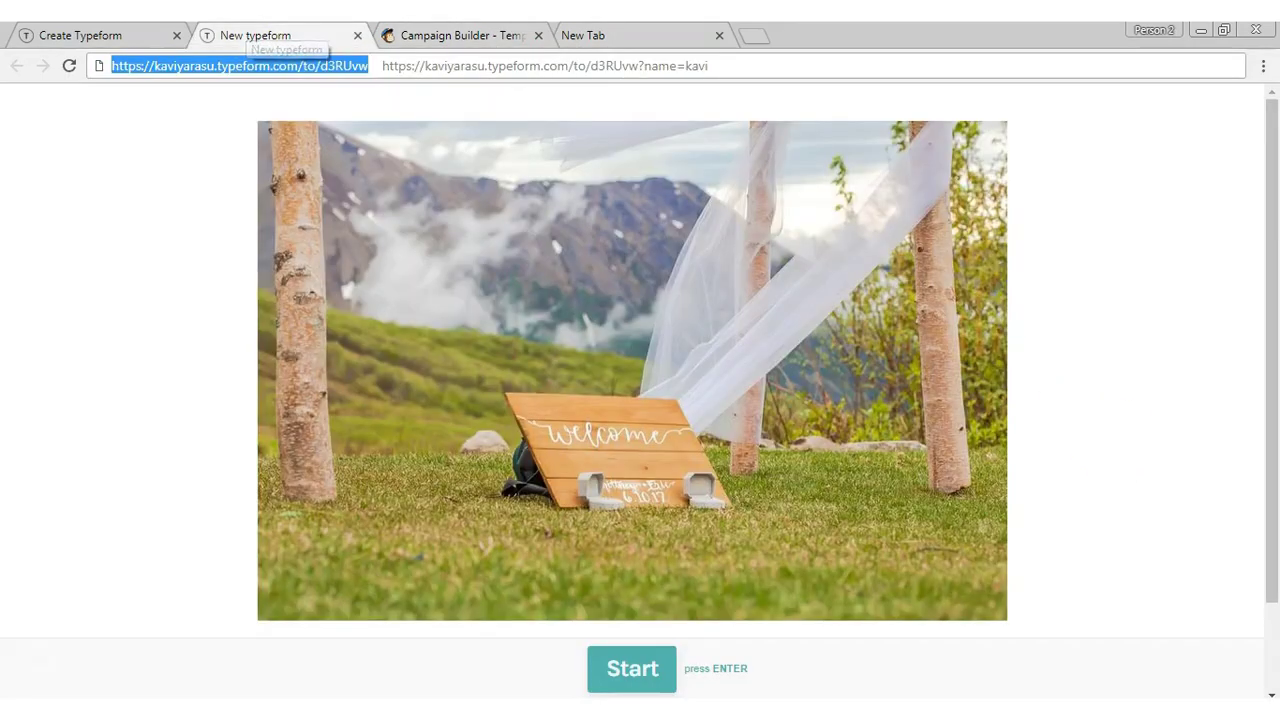
# Step: Copy the Typeform form's URL and place the cursor below the email message
pyautogui.rightClick(266, 70)
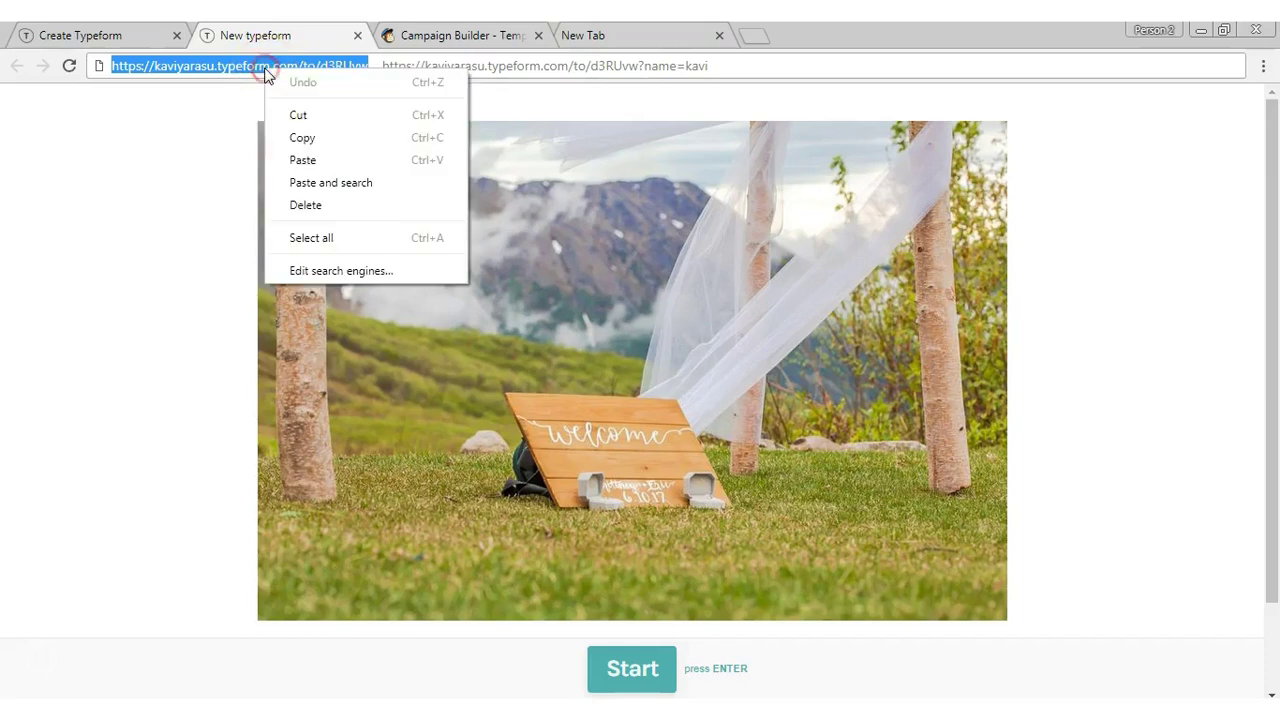
pyautogui.click(302, 138)
pyautogui.click(460, 35)
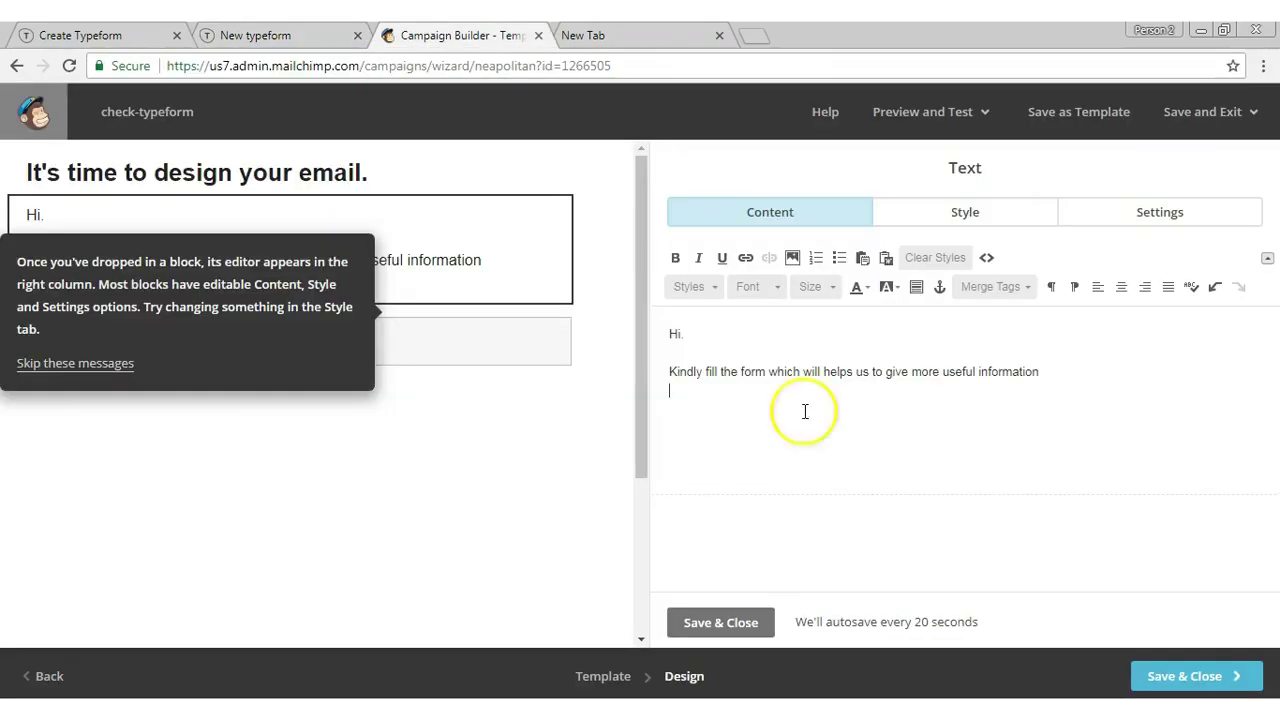
pyautogui.click(875, 394)
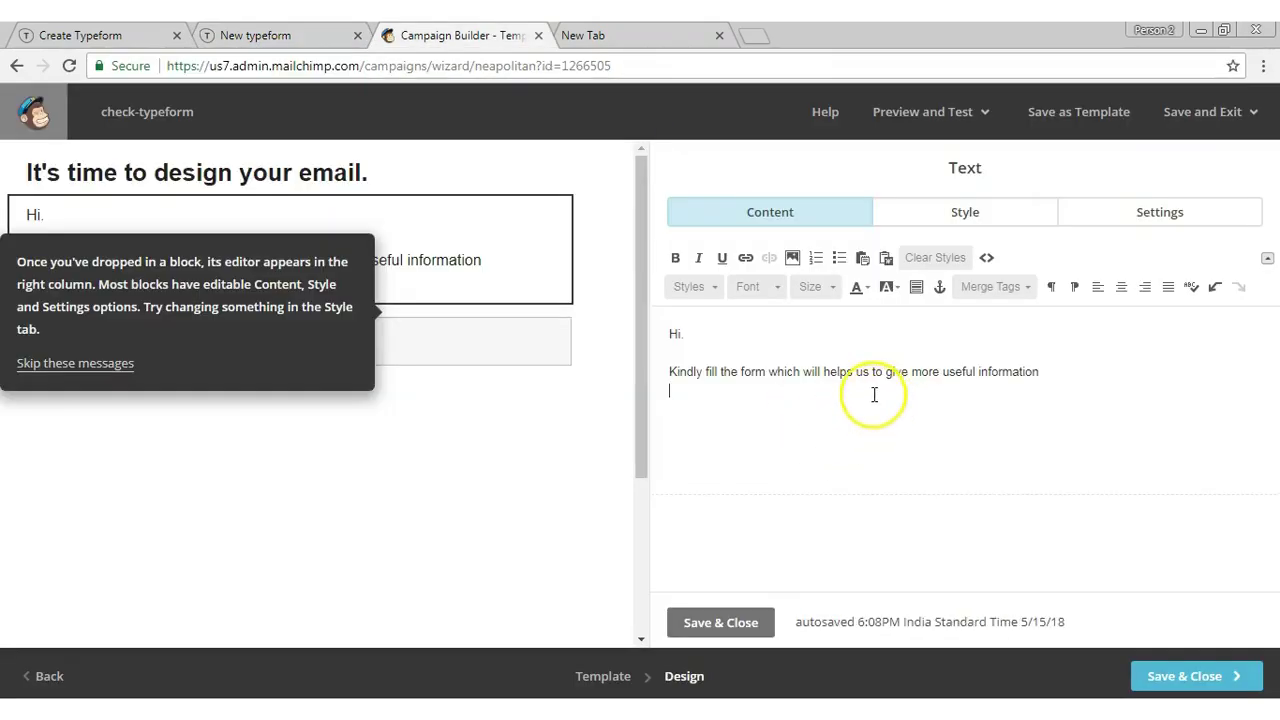
# Step: Insert a hyperlink to the pasted form URL, edited to end with ?name=*|FNAME|*
pyautogui.click(745, 262)
pyautogui.click(627, 412)
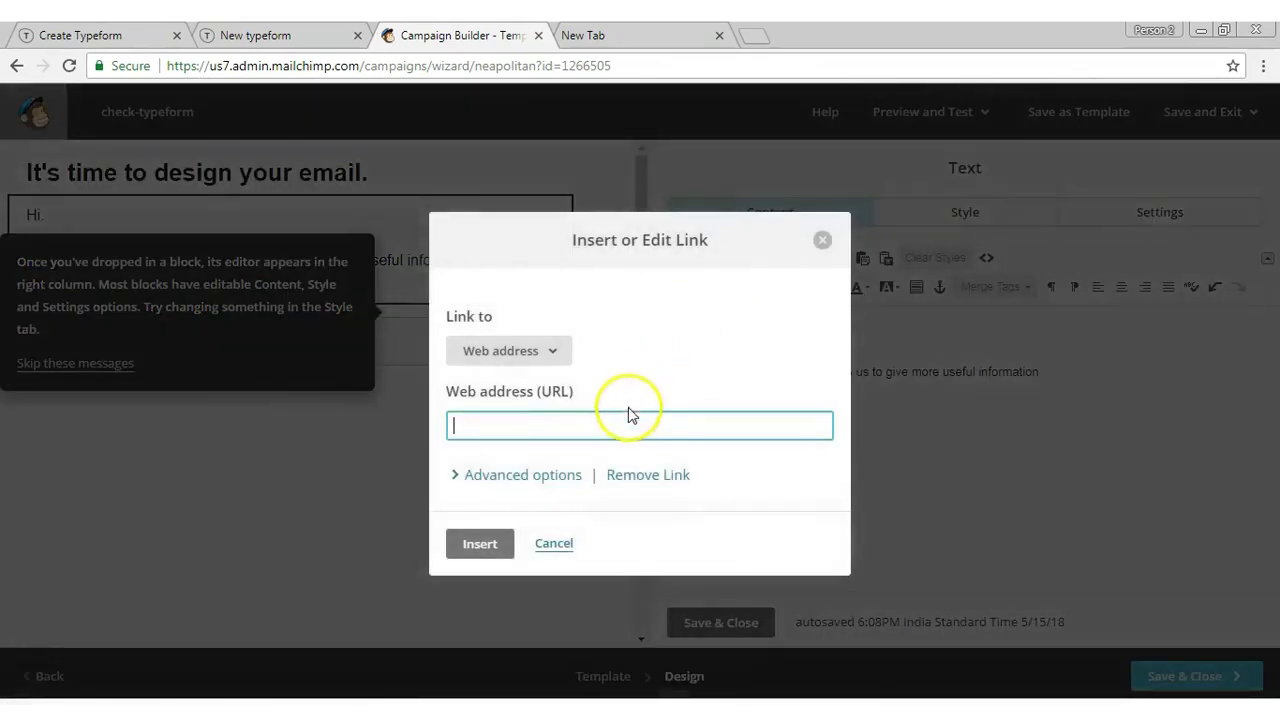
pyautogui.hotkey('ctrl', 'v')
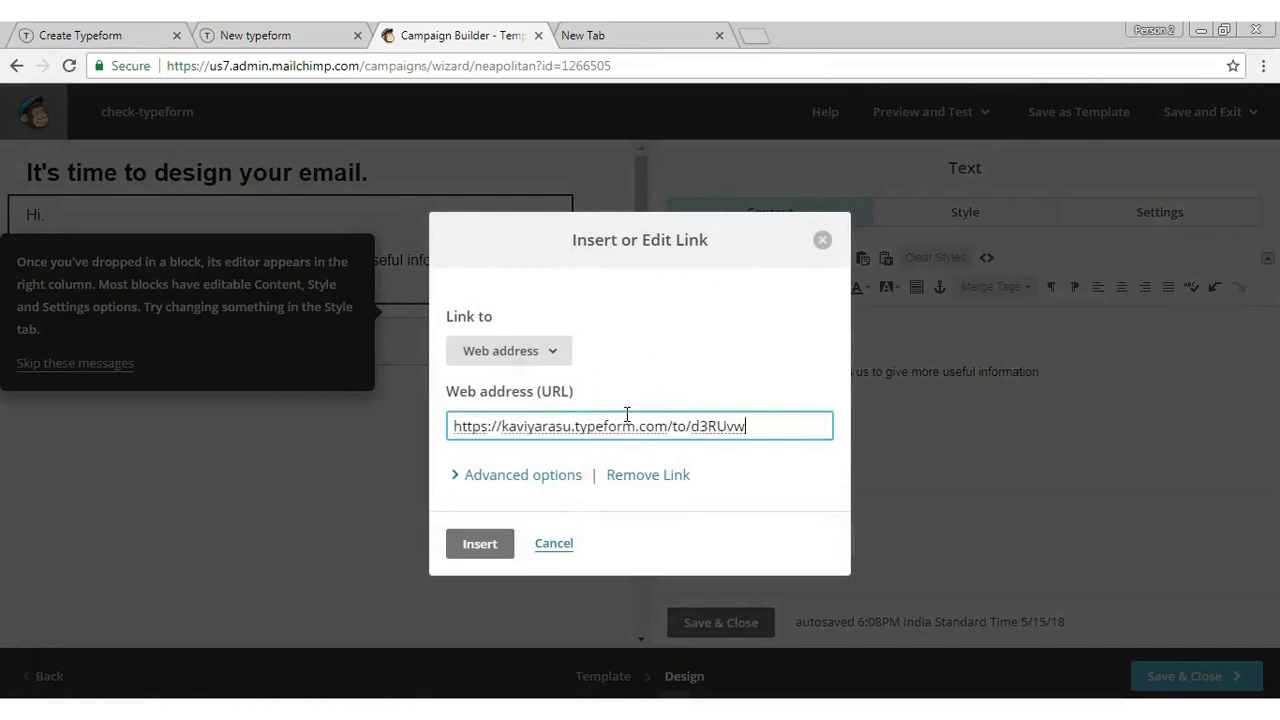
pyautogui.click(471, 432)
pyautogui.click(502, 431)
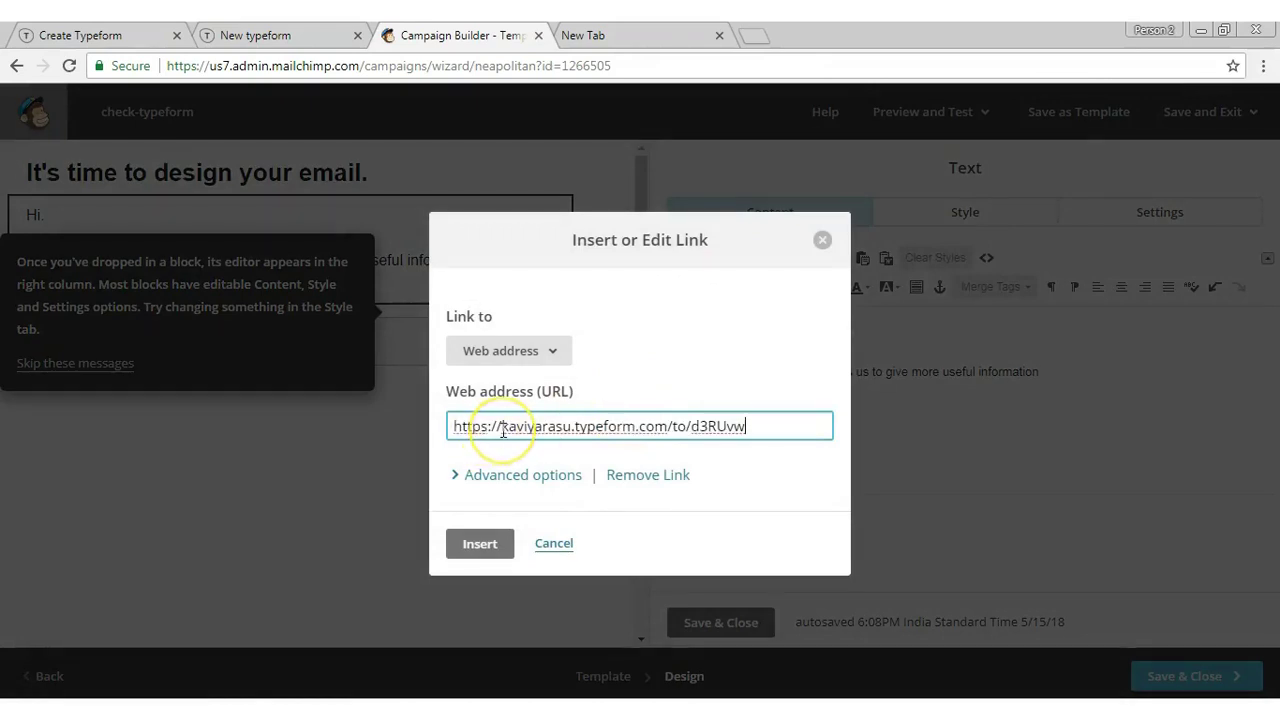
pyautogui.moveTo(503, 431); pyautogui.dragTo(366, 434)
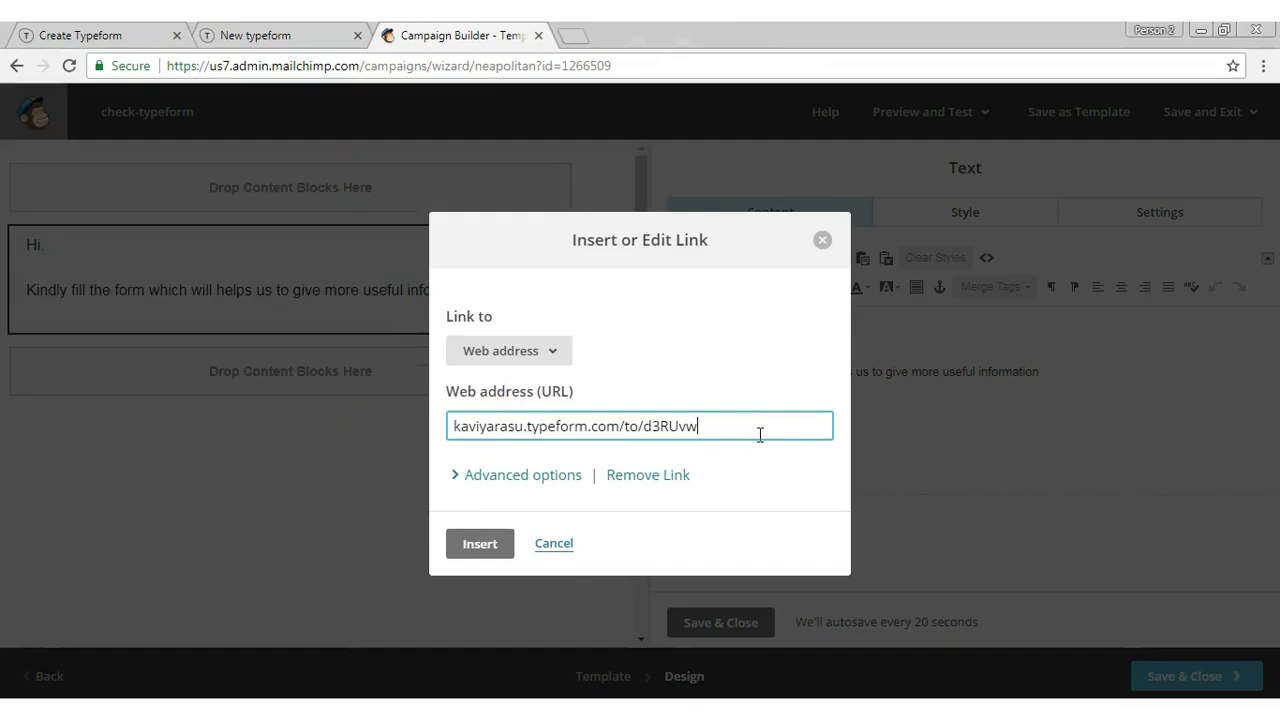
pyautogui.write('?name=*|FNAME|*')
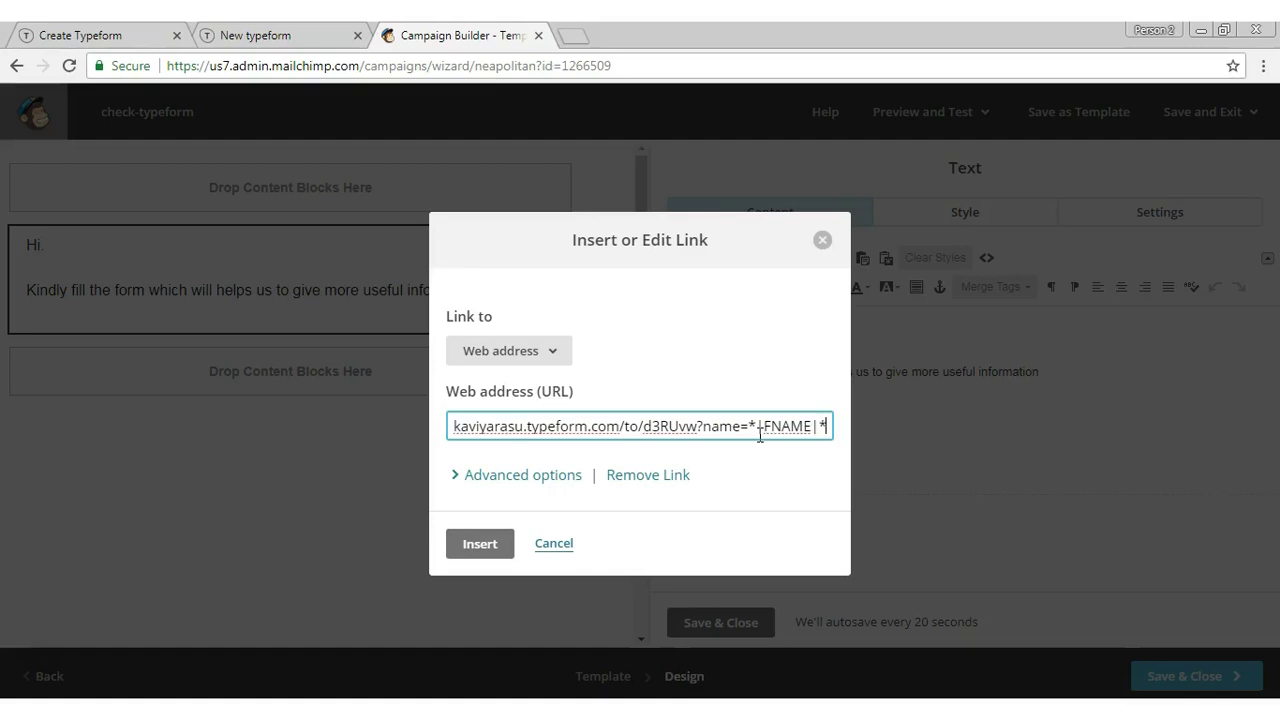
pyautogui.click(480, 544)
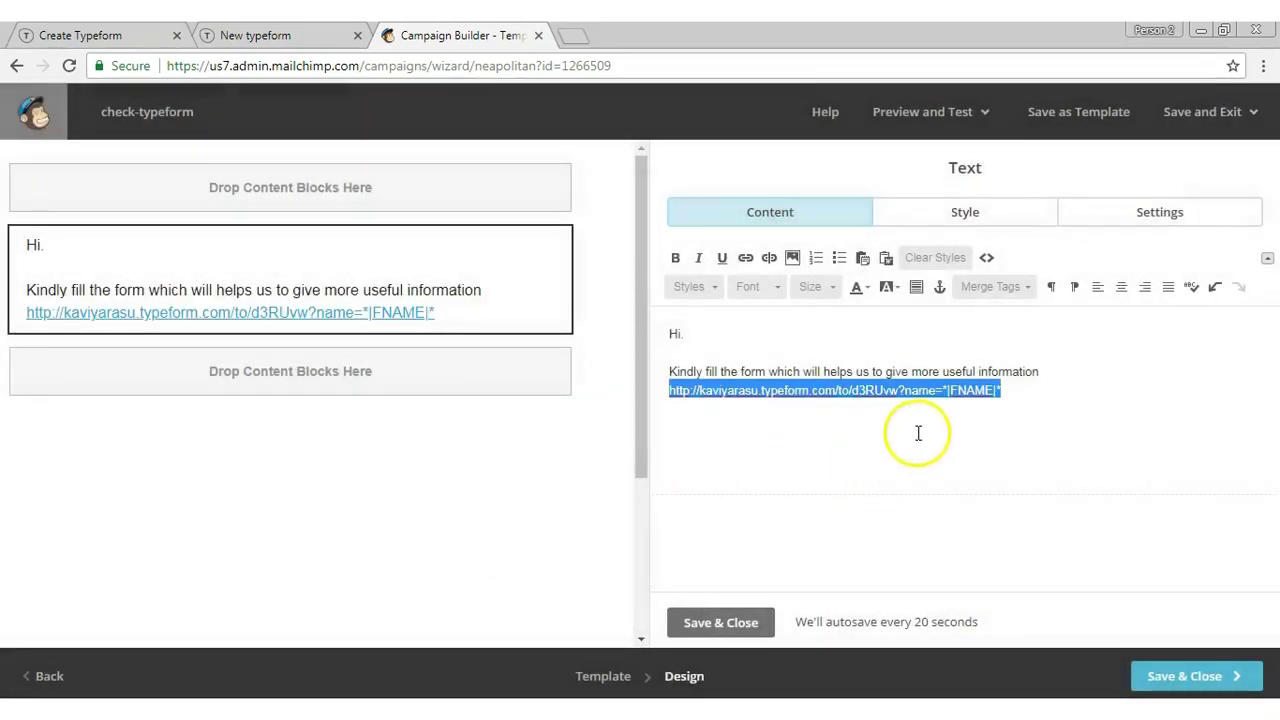
# Step: Change the link's http to https, then save and close the text block and design
pyautogui.click(689, 393)
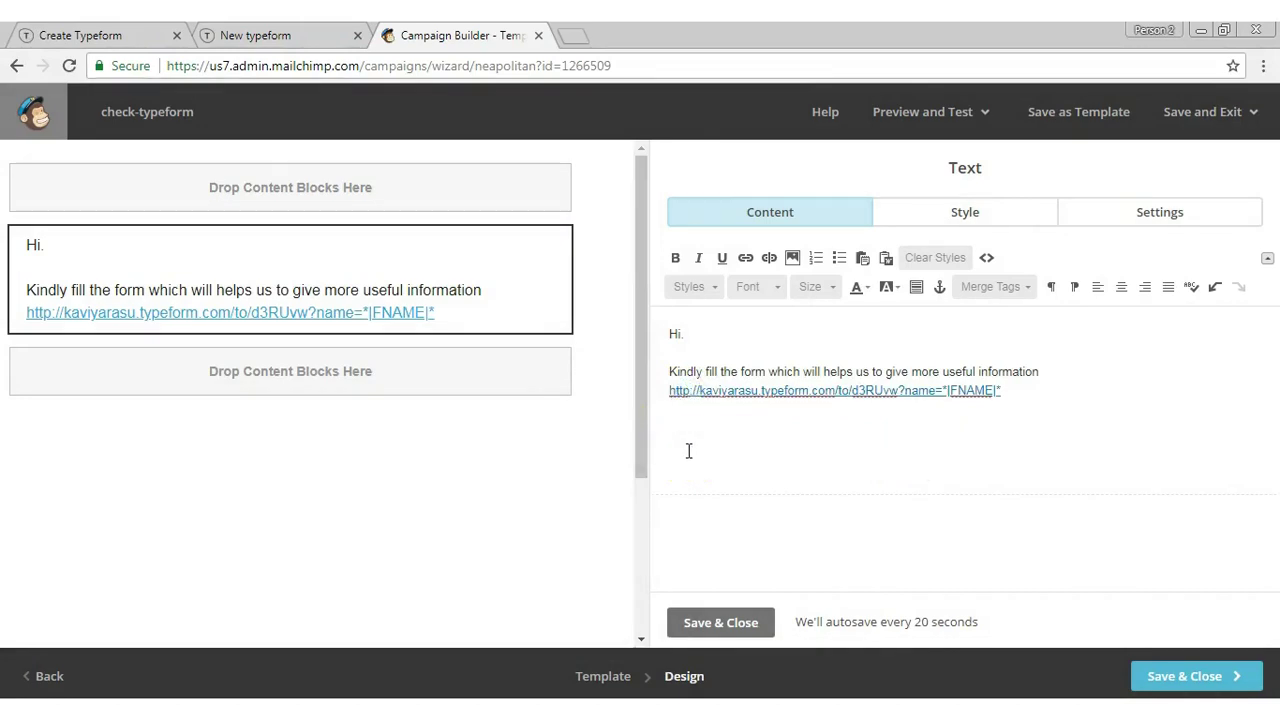
pyautogui.write('s')
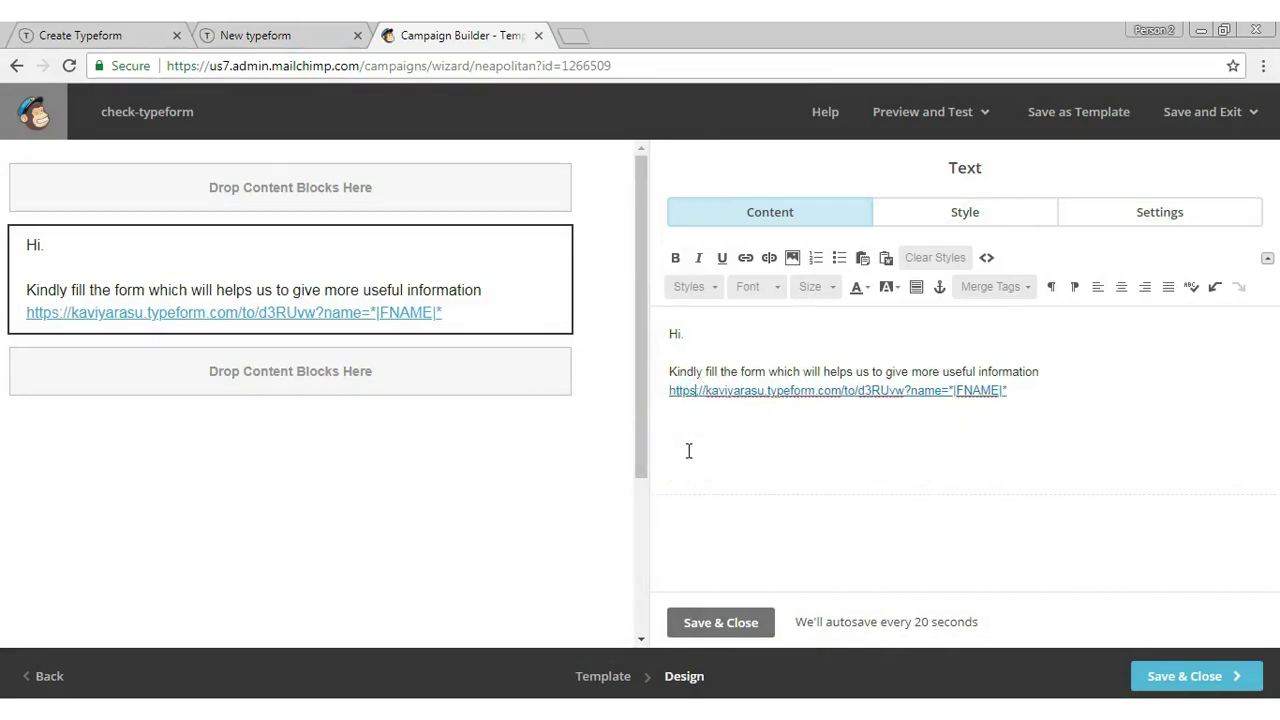
pyautogui.click(963, 409)
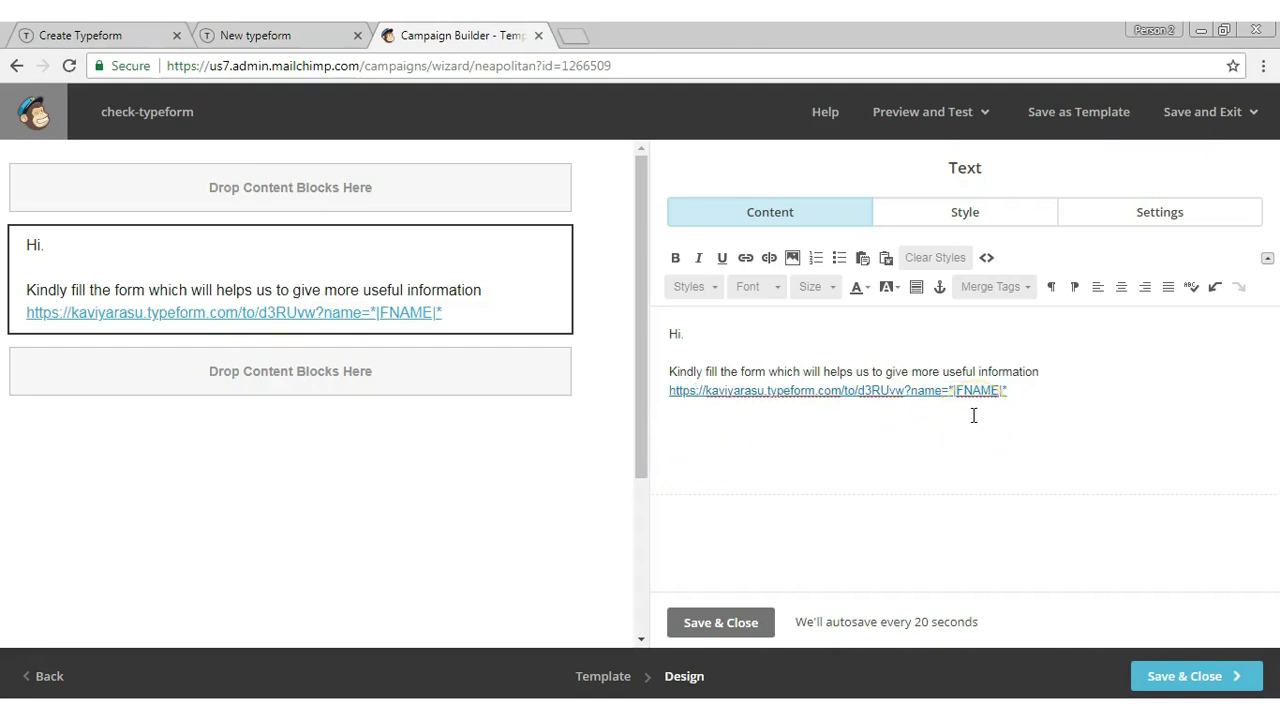
pyautogui.click(741, 632)
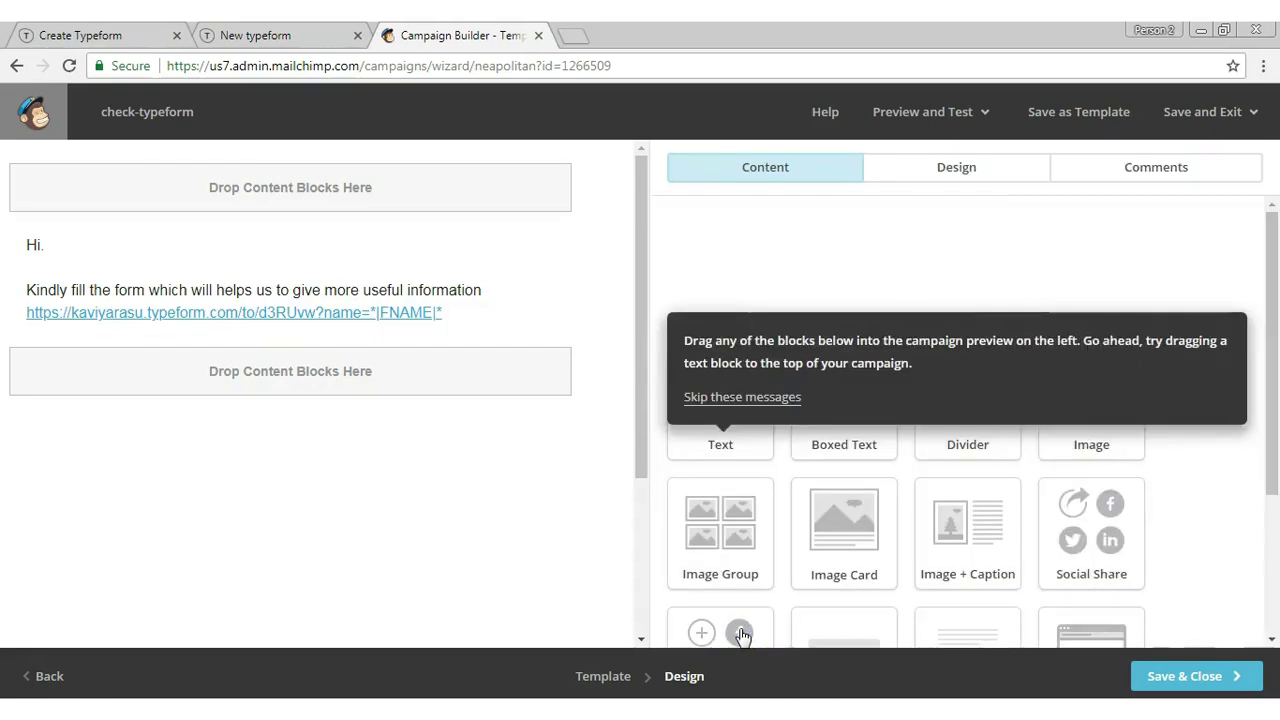
pyautogui.click(1188, 680)
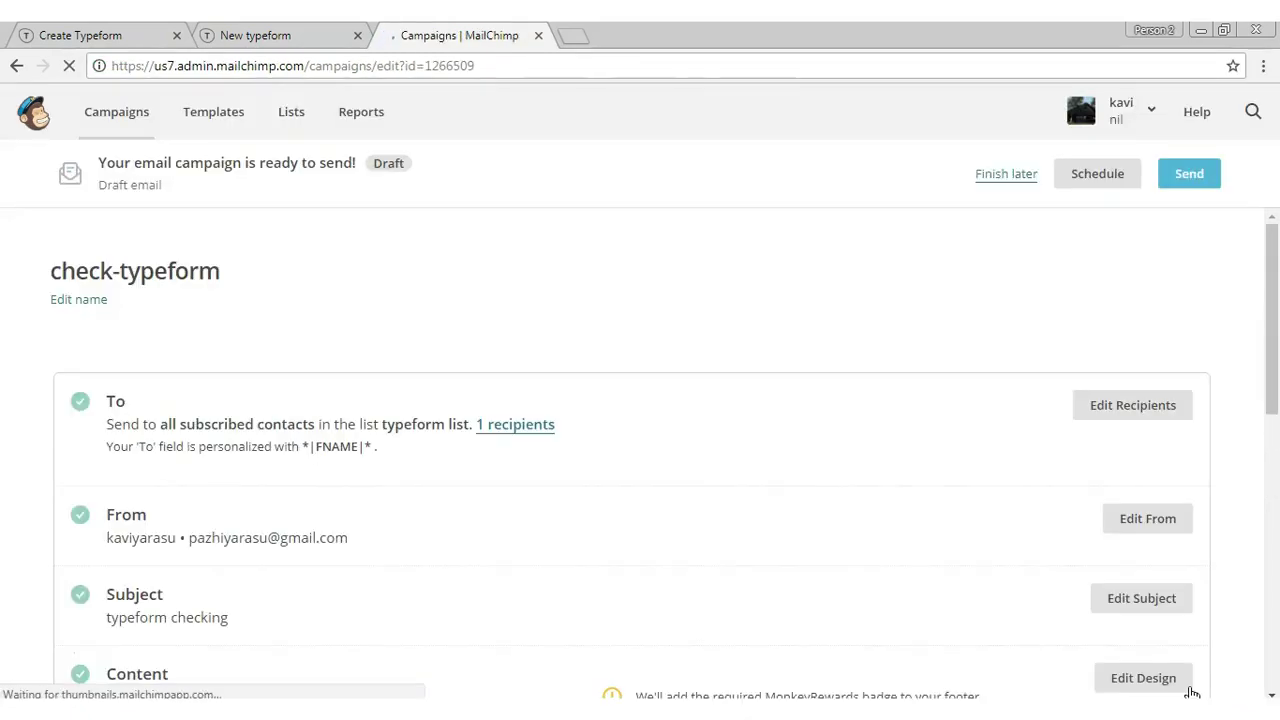
# Step: Send the check-typeform campaign immediately to the typeform list, then bring up the Gmail window
pyautogui.scroll(-4, 1278, 593)
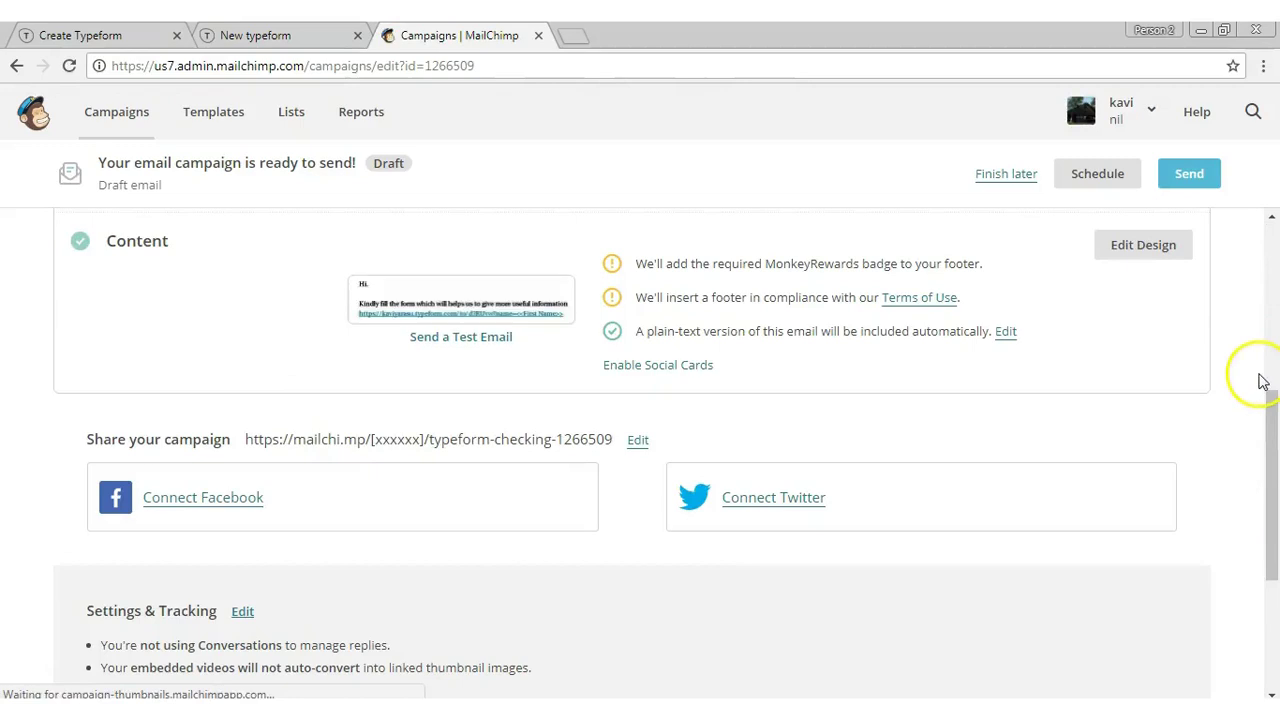
pyautogui.click(1191, 186)
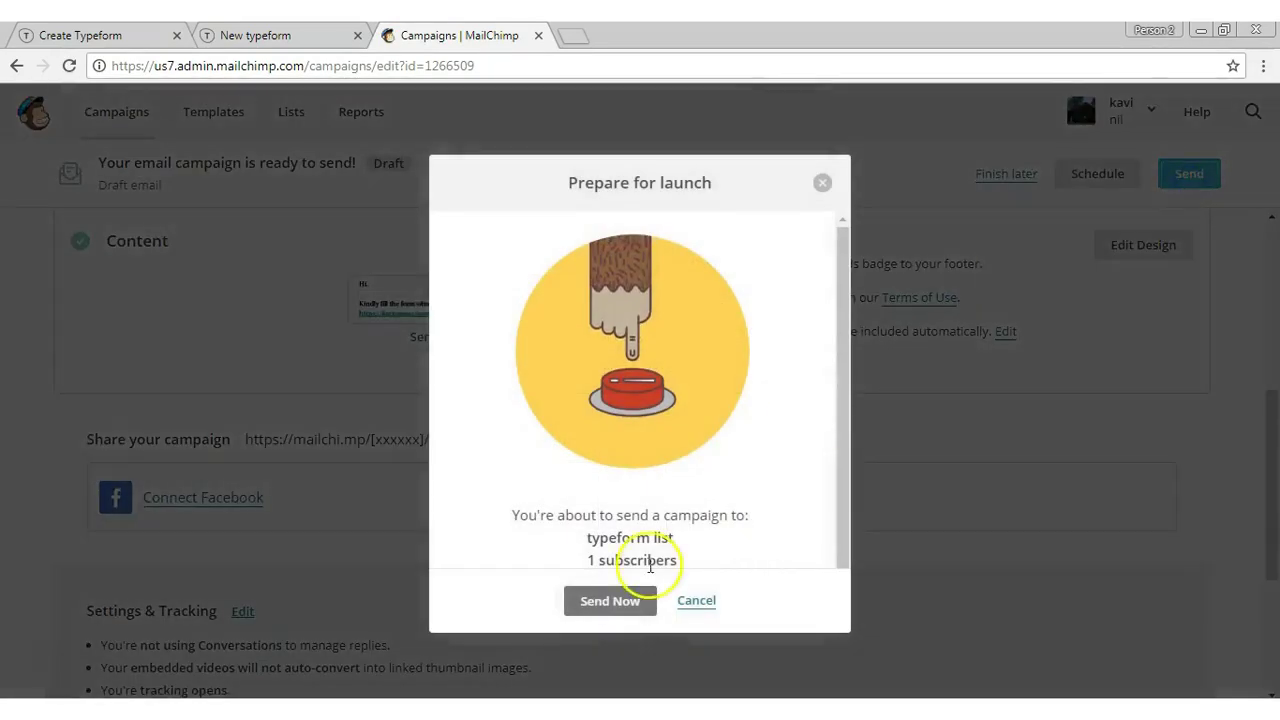
pyautogui.click(627, 604)
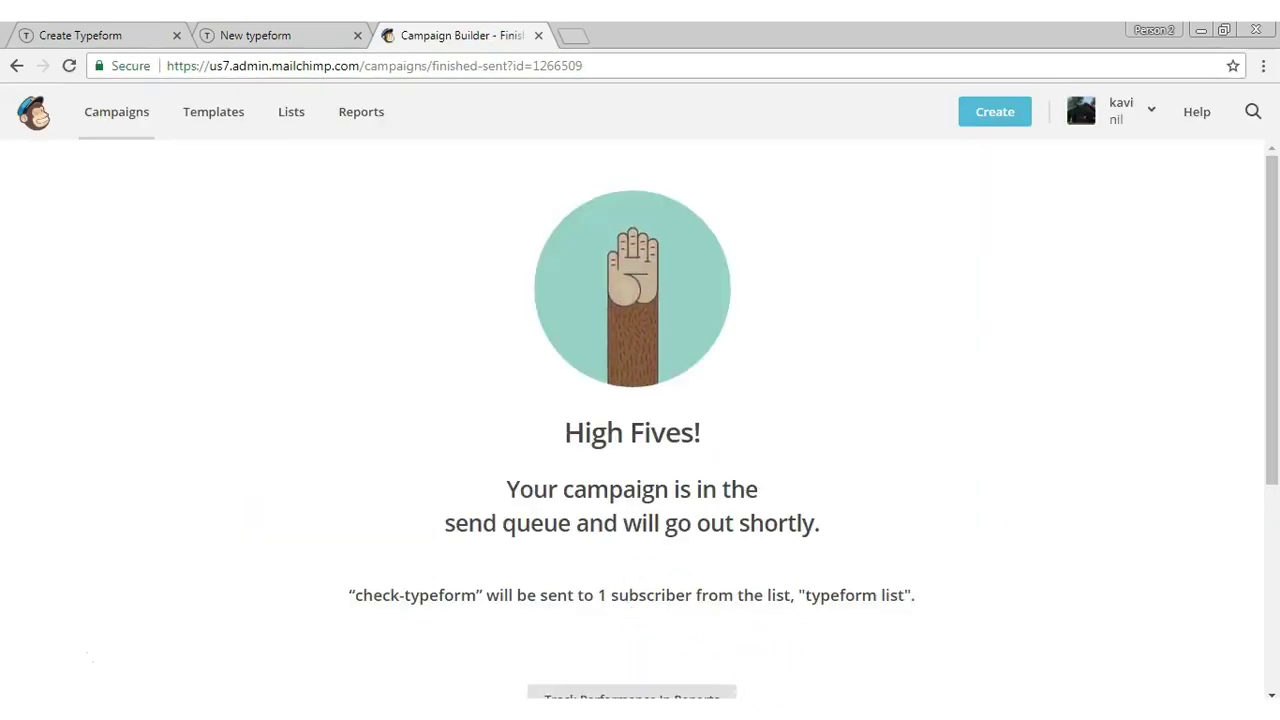
pyautogui.click(740, 577)
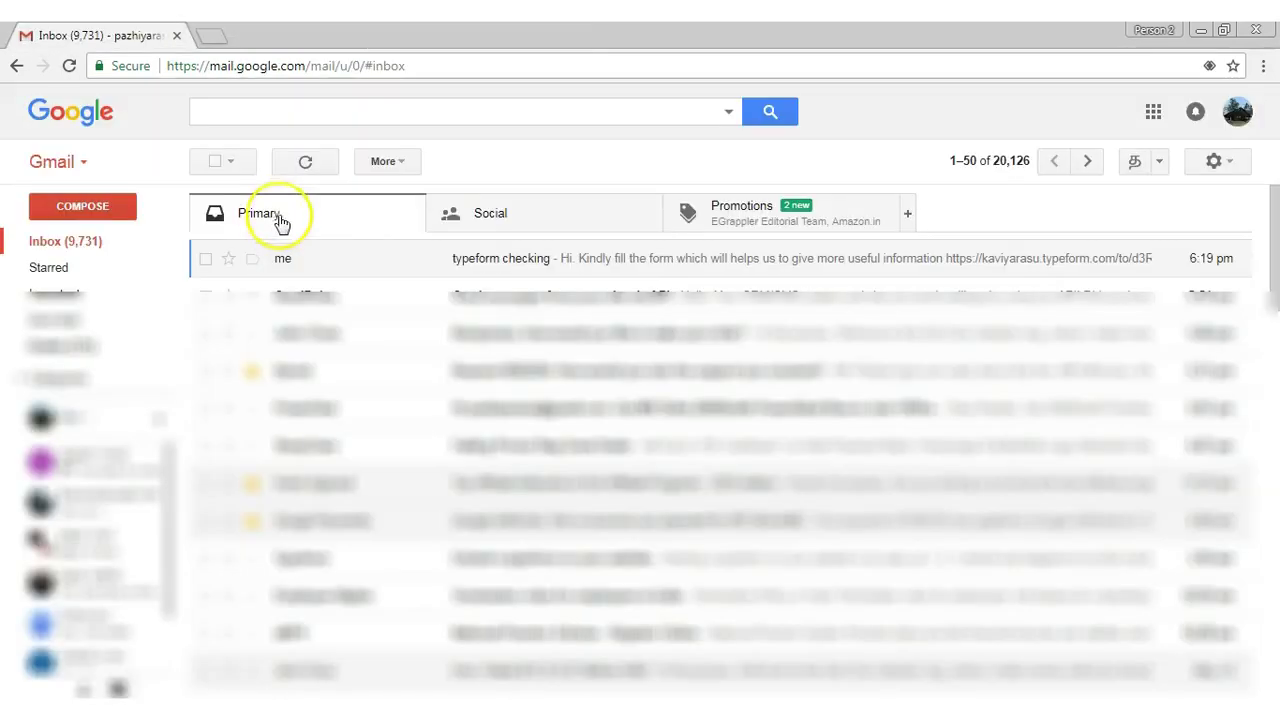
# Step: Open the 'typeform checking' email and highlight the first-name value filled into its Typeform link
pyautogui.click(541, 260)
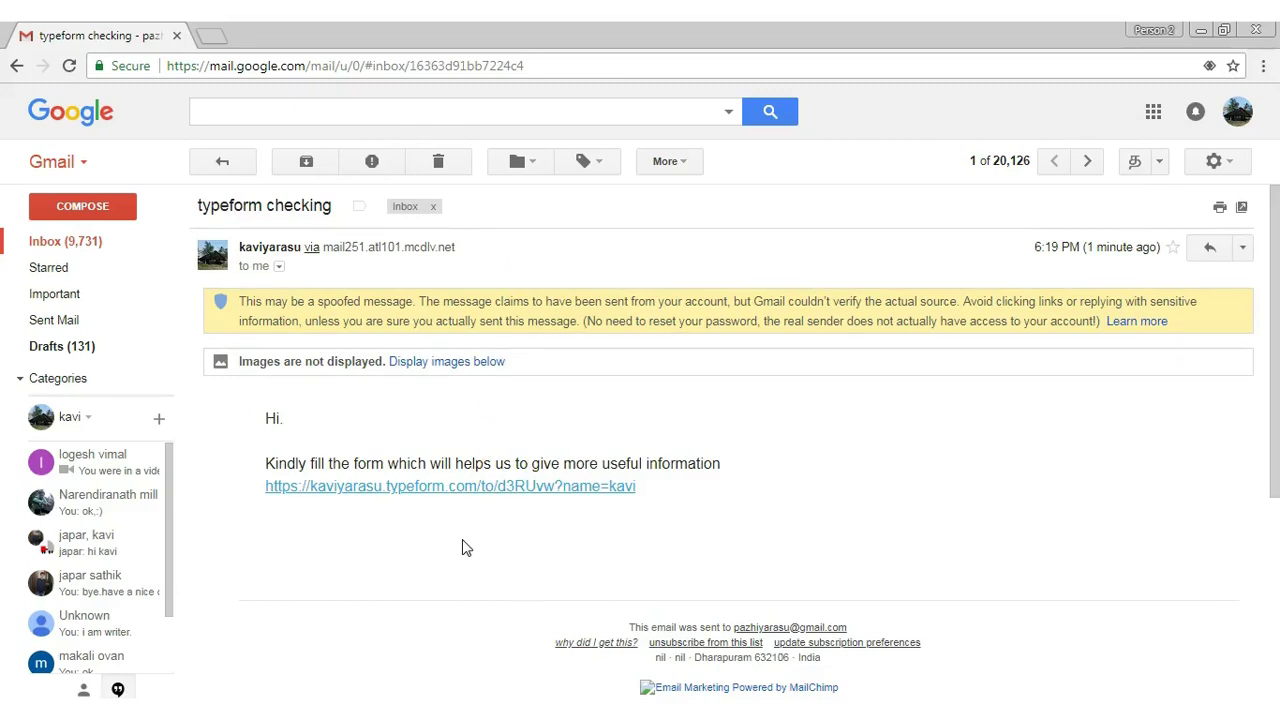
pyautogui.click(638, 490)
pyautogui.moveTo(638, 490); pyautogui.dragTo(551, 489)
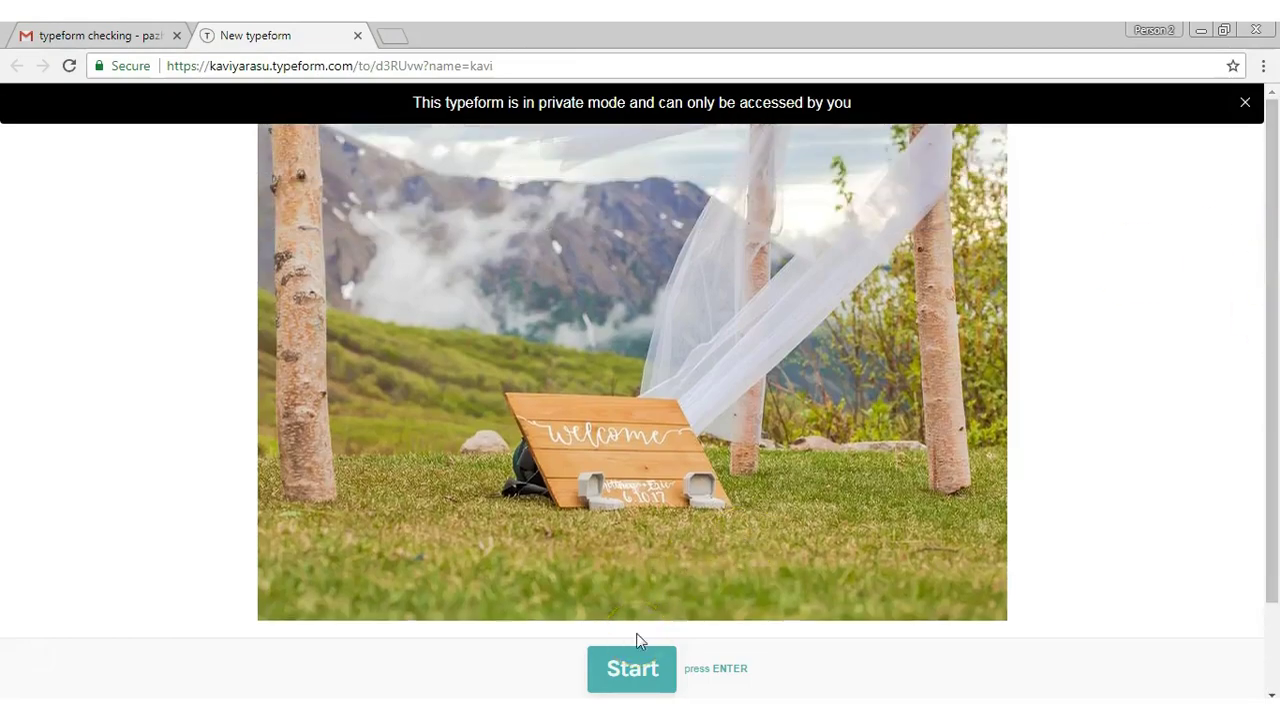
# Step: Answer the Typeform question with 'blogging', submit the response, and return to MailChimp's confirmation page
pyautogui.click(632, 667)
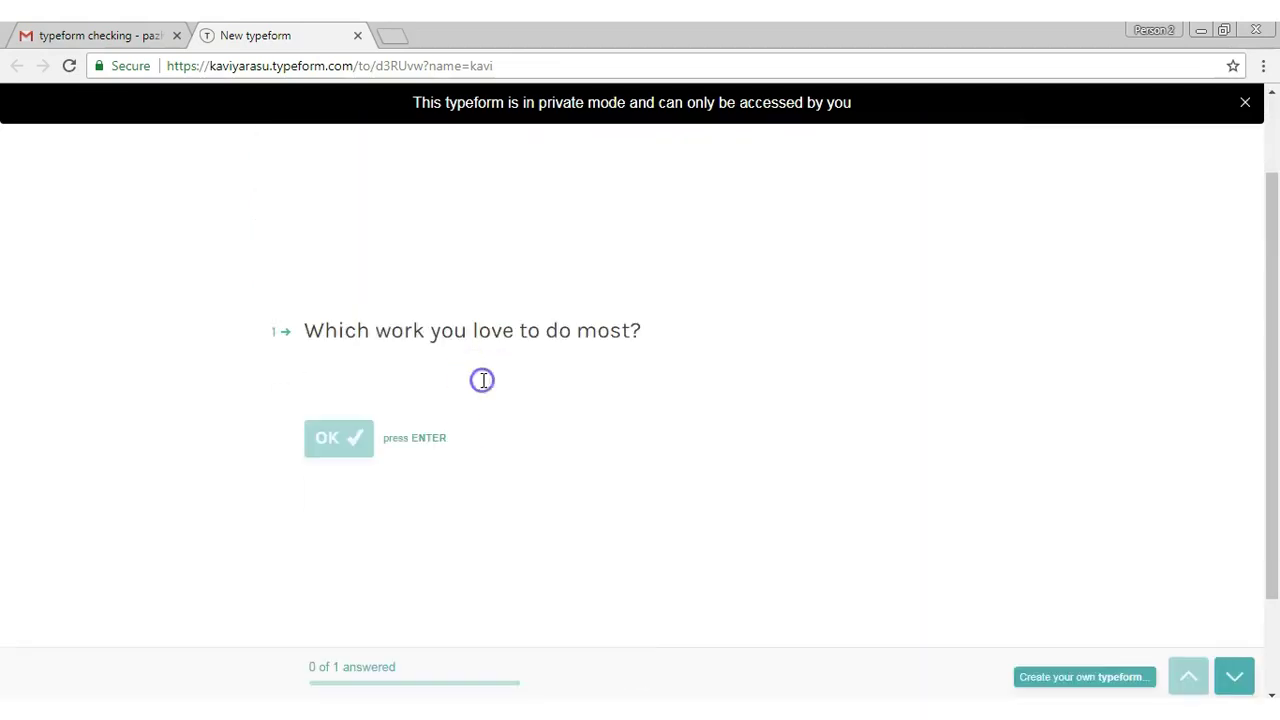
pyautogui.write('blogging')
pyautogui.click(354, 445)
pyautogui.click(377, 391)
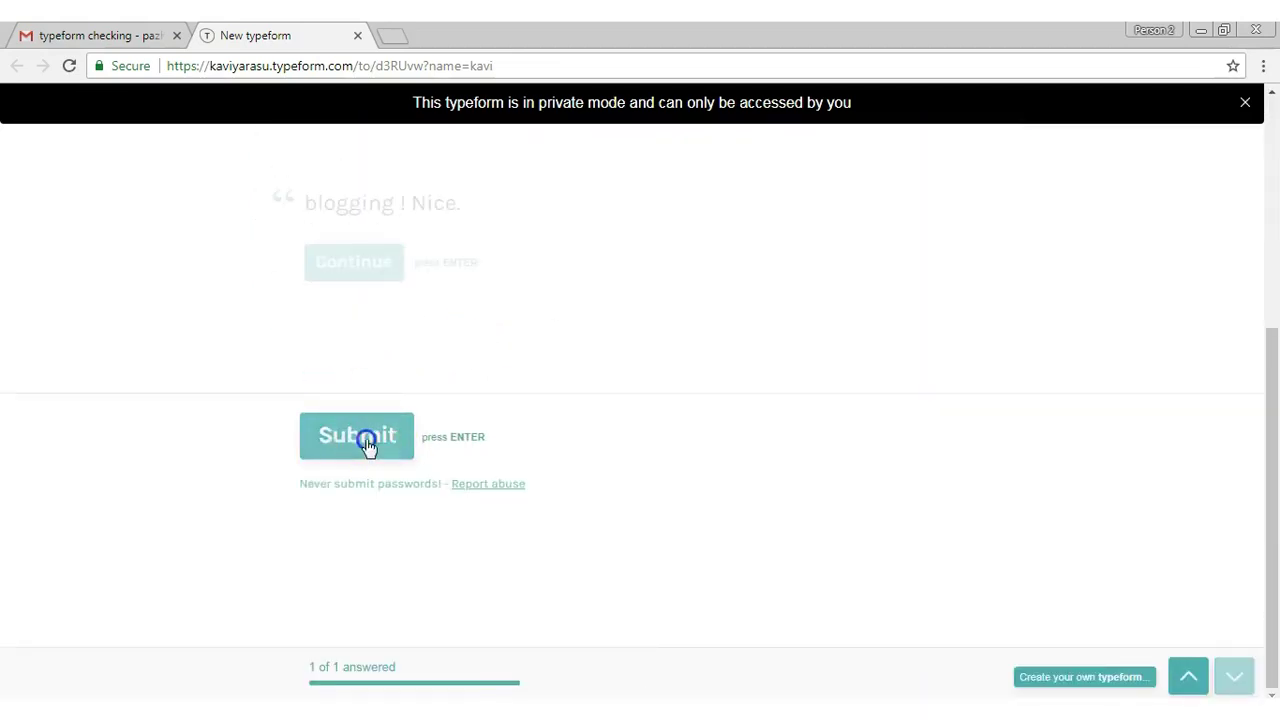
pyautogui.click(367, 444)
pyautogui.click(790, 692)
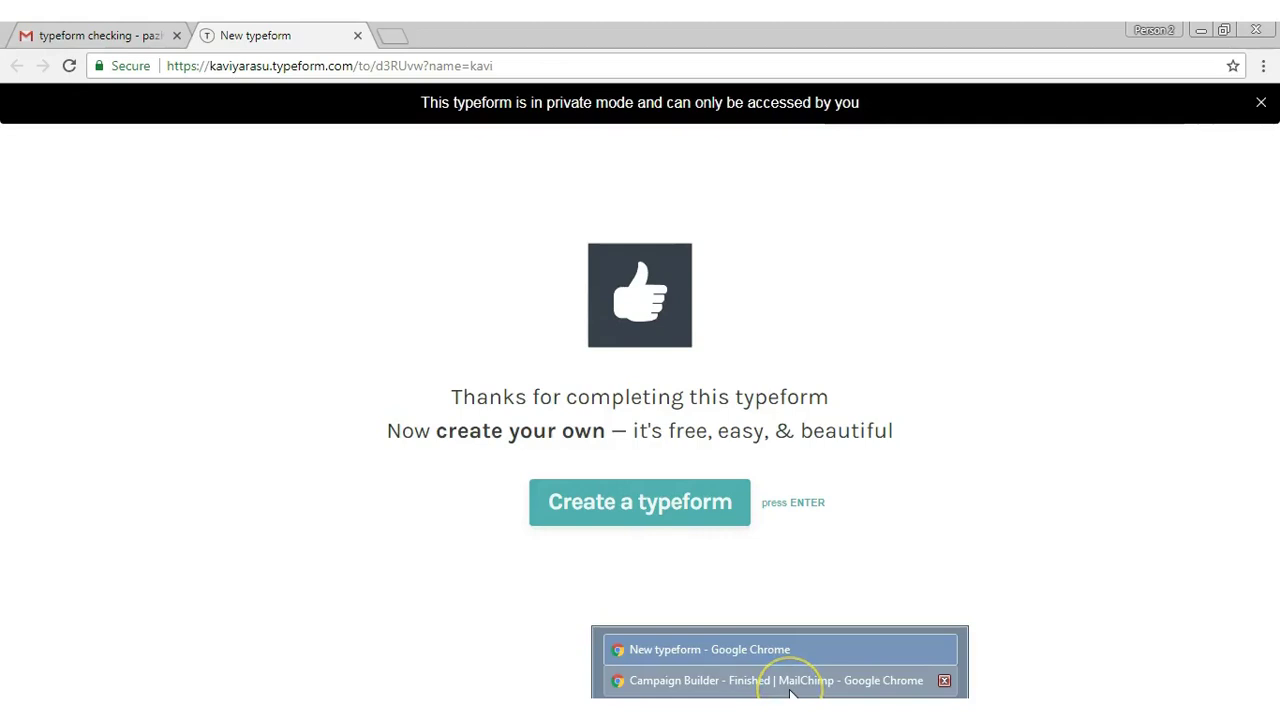
pyautogui.click(790, 681)
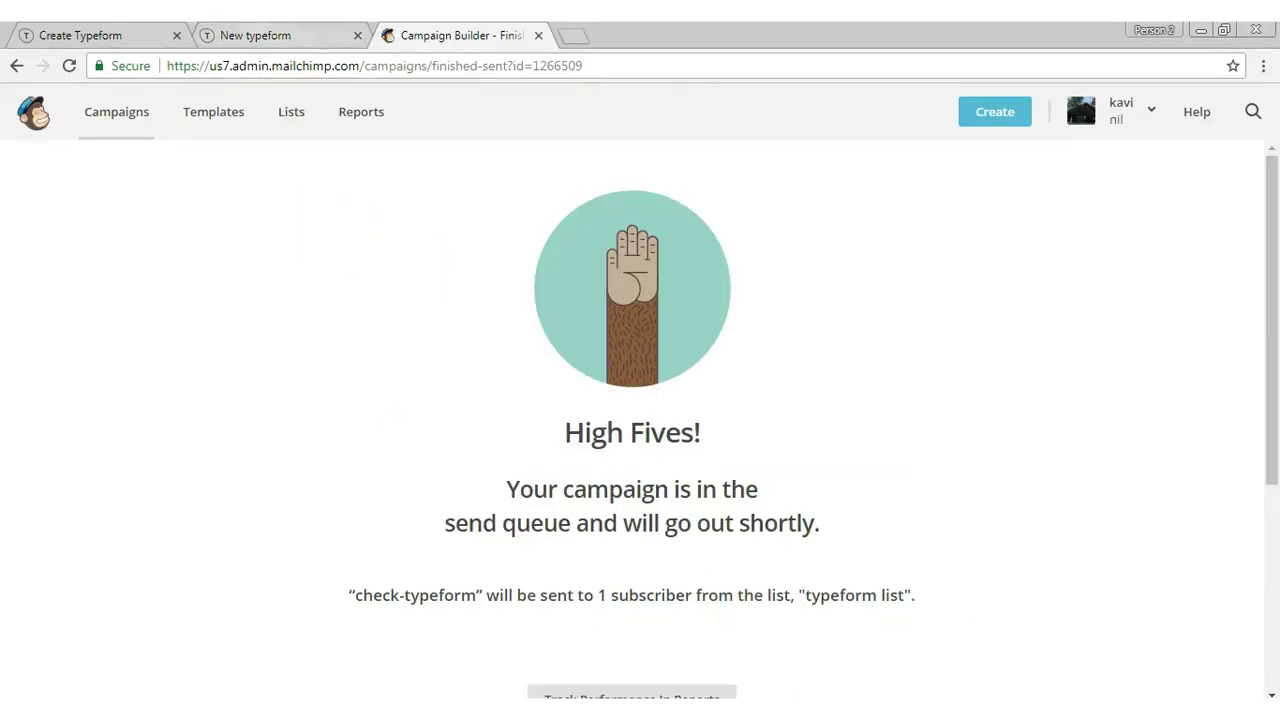
# Step: Open the form's Results in the Typeform builder and highlight the single 'blogging' answer
pyautogui.click(300, 37)
pyautogui.hotkey('ctrl', 'shift', 'Tab')
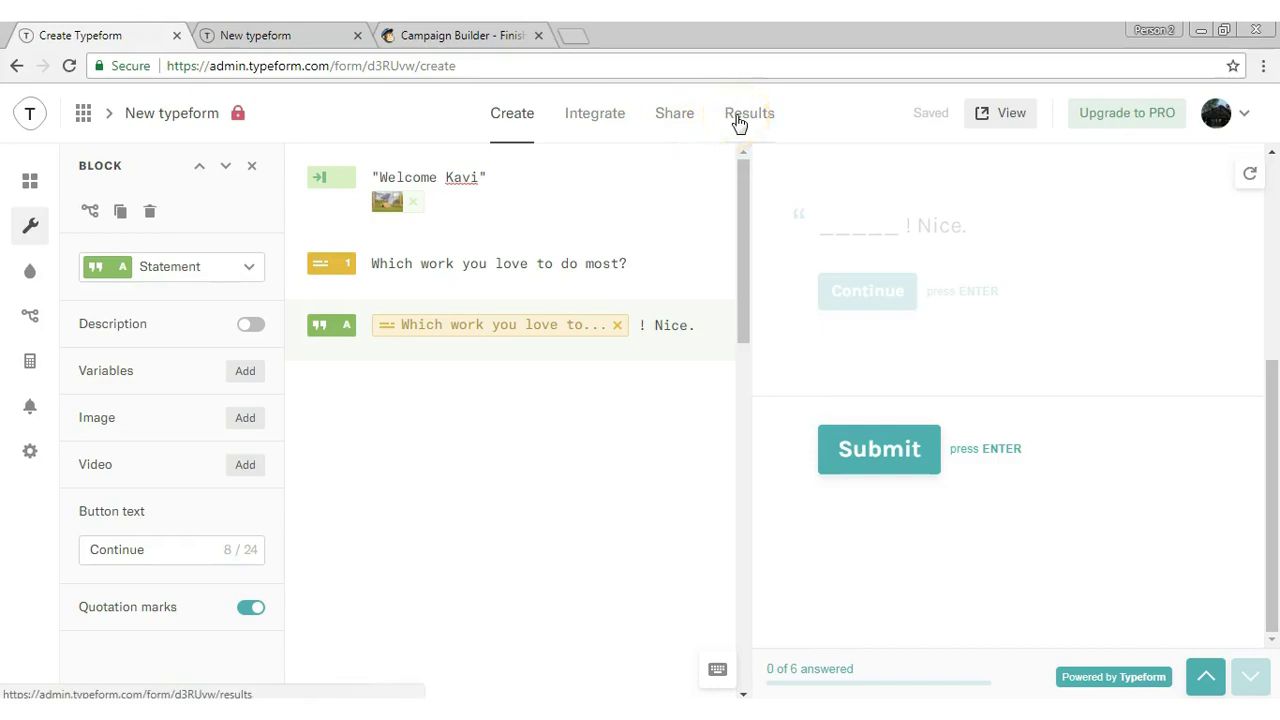
pyautogui.click(736, 116)
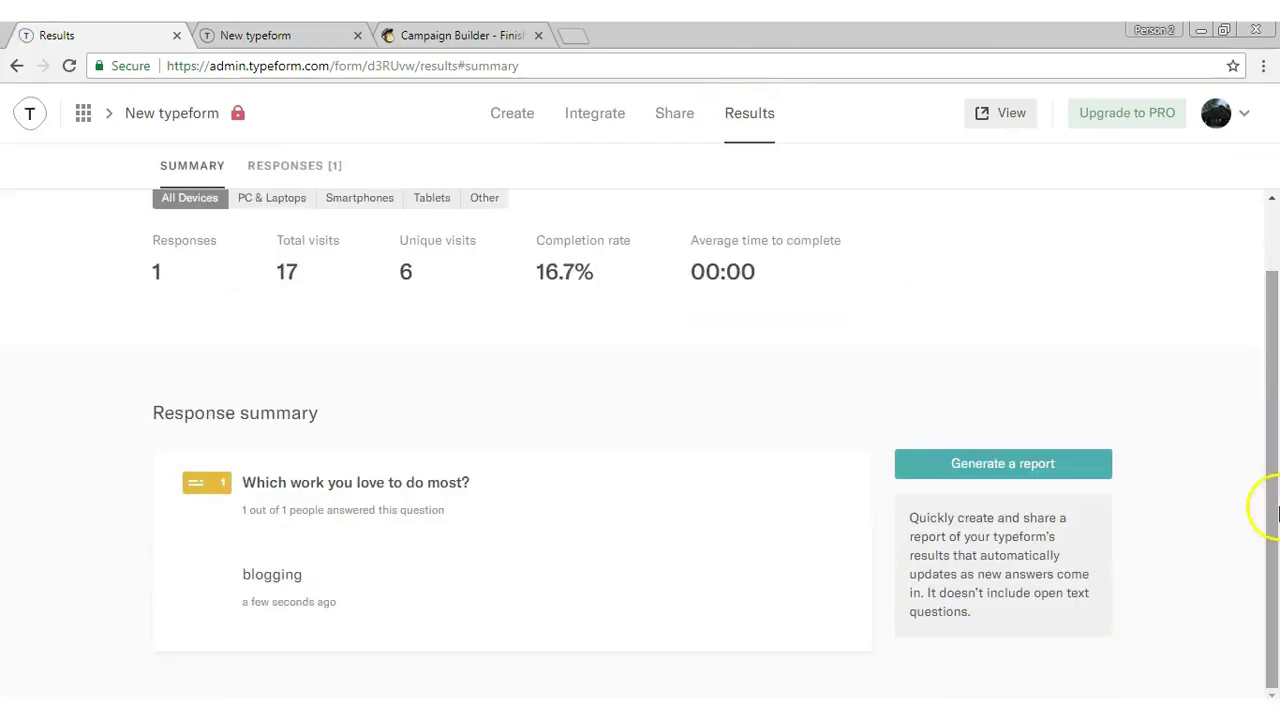
pyautogui.doubleClick(292, 575)
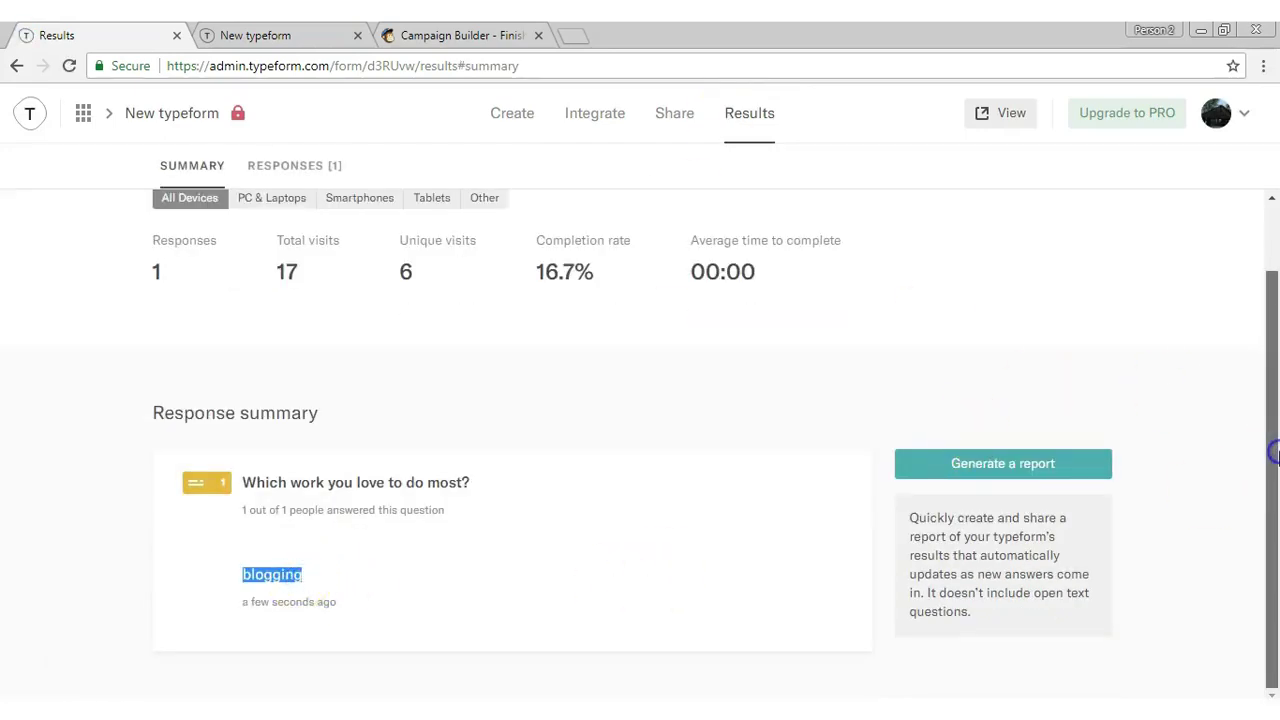
pyautogui.moveTo(1275, 455); pyautogui.dragTo(1266, 334)
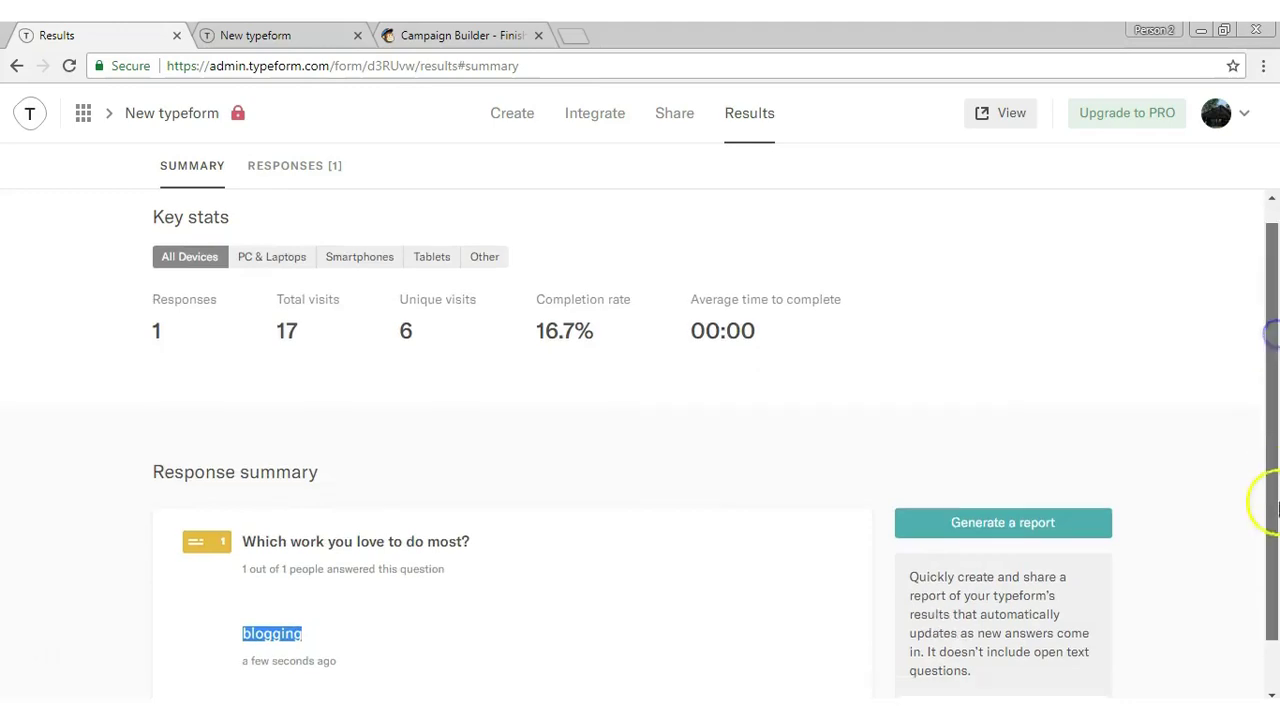